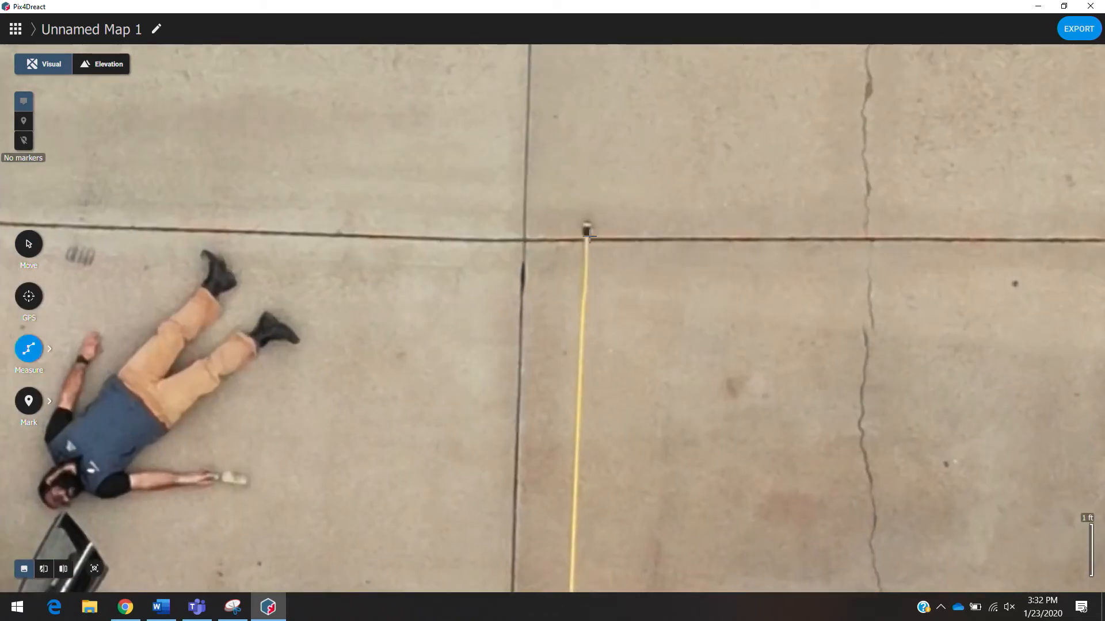
- Measure the length of the yellow tape line from its top end to its bottom end
{"action": "left_click", "coordinate": [587, 236]}
{"action": "scroll", "coordinate": [586, 238], "scroll_direction": "down", "scroll_amount": 5}
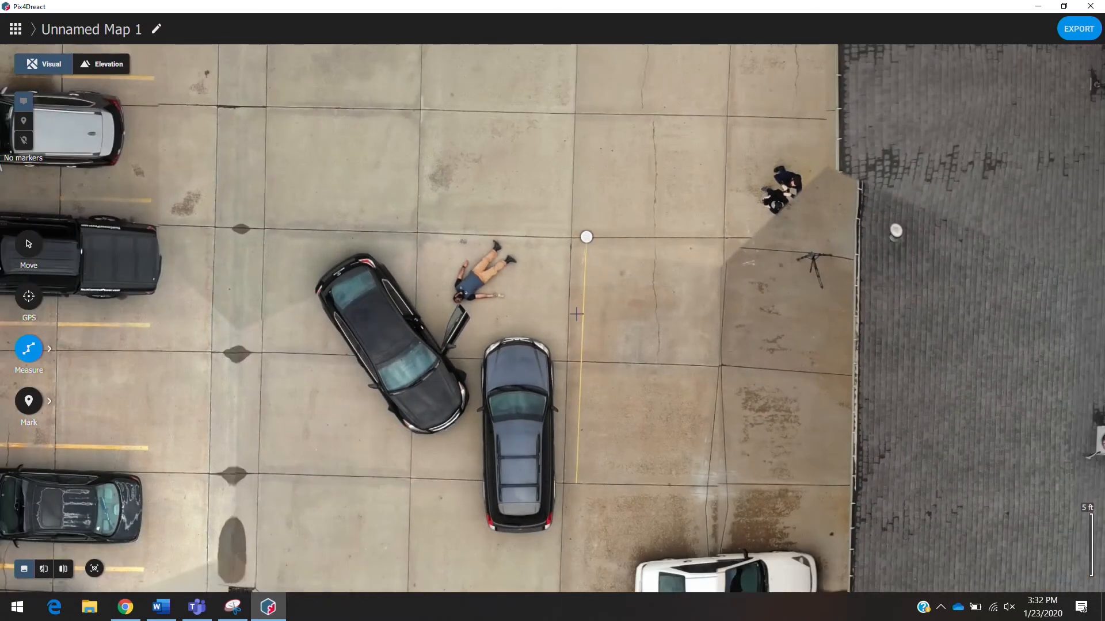
{"action": "scroll", "coordinate": [577, 491], "scroll_direction": "up", "scroll_amount": 5}
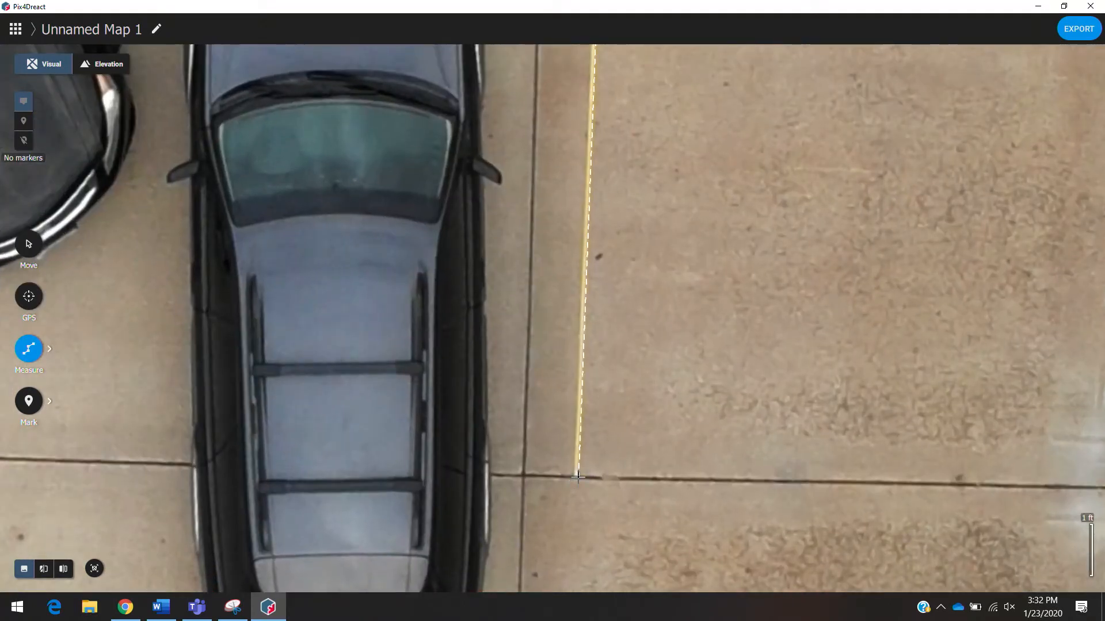
{"action": "left_click", "coordinate": [576, 476]}
{"action": "scroll", "coordinate": [577, 478], "scroll_direction": "down", "scroll_amount": 3}
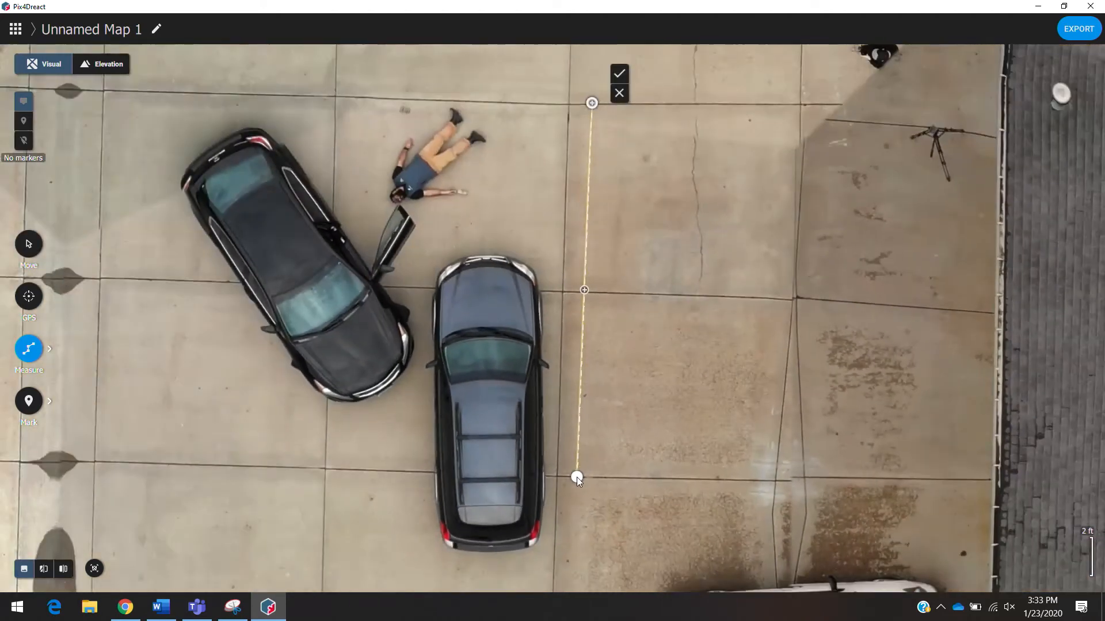
{"action": "left_click", "coordinate": [622, 74]}
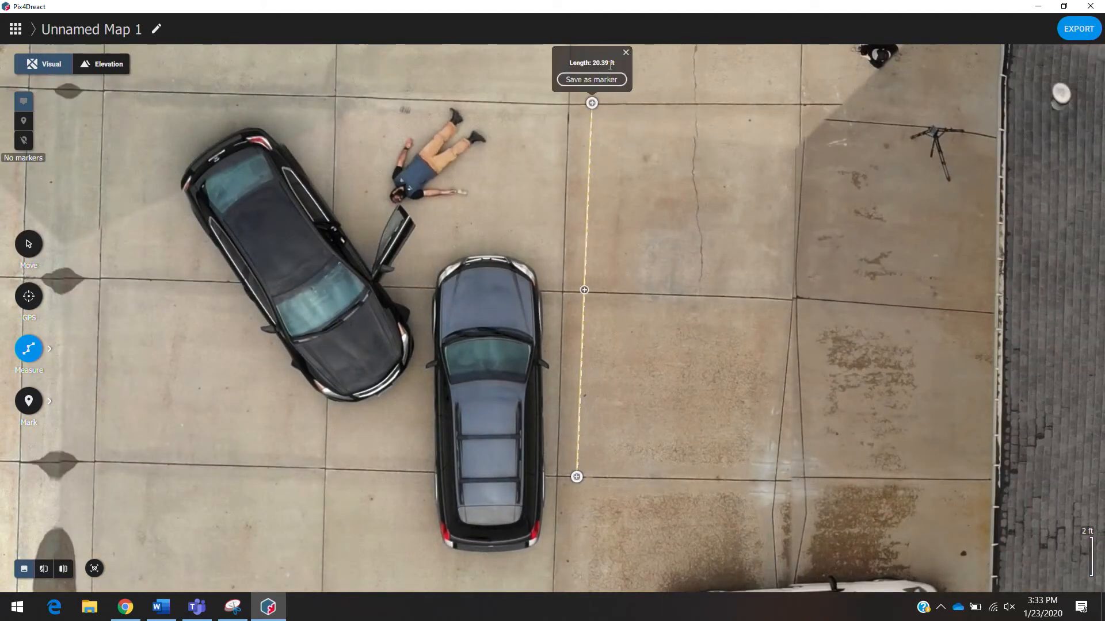
- Save the tape measurement as a marker titled "Yellow Tape - 20 FT"
{"action": "left_click_drag", "start_coordinate": [611, 122], "coordinate": [612, 212]}
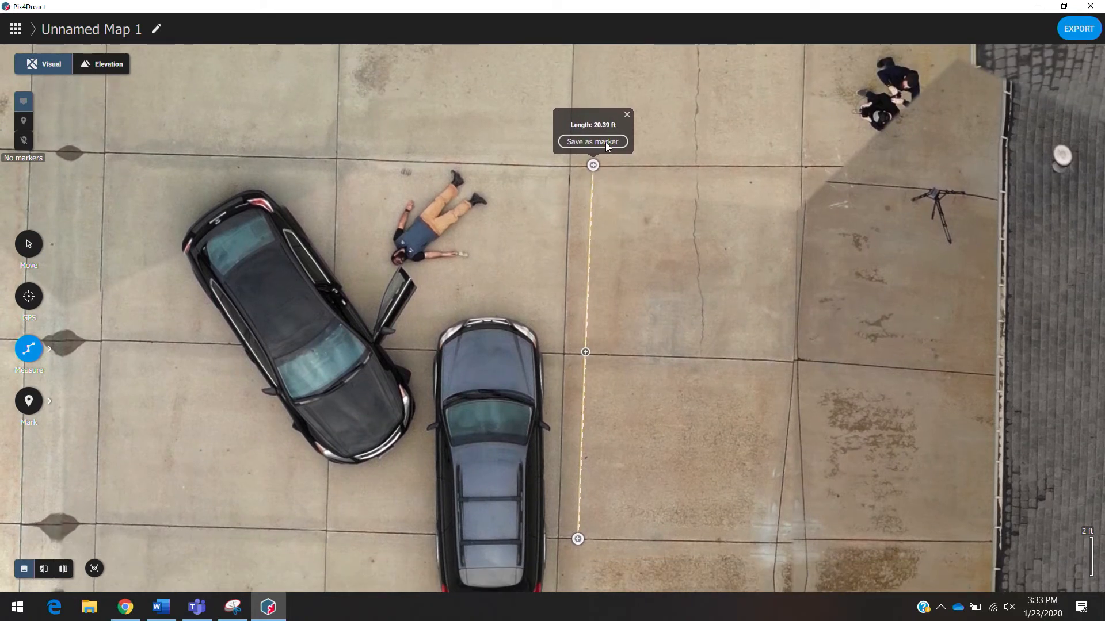
{"action": "left_click", "coordinate": [605, 143]}
{"action": "type", "text": "Yellow Tape - 20 FT"}
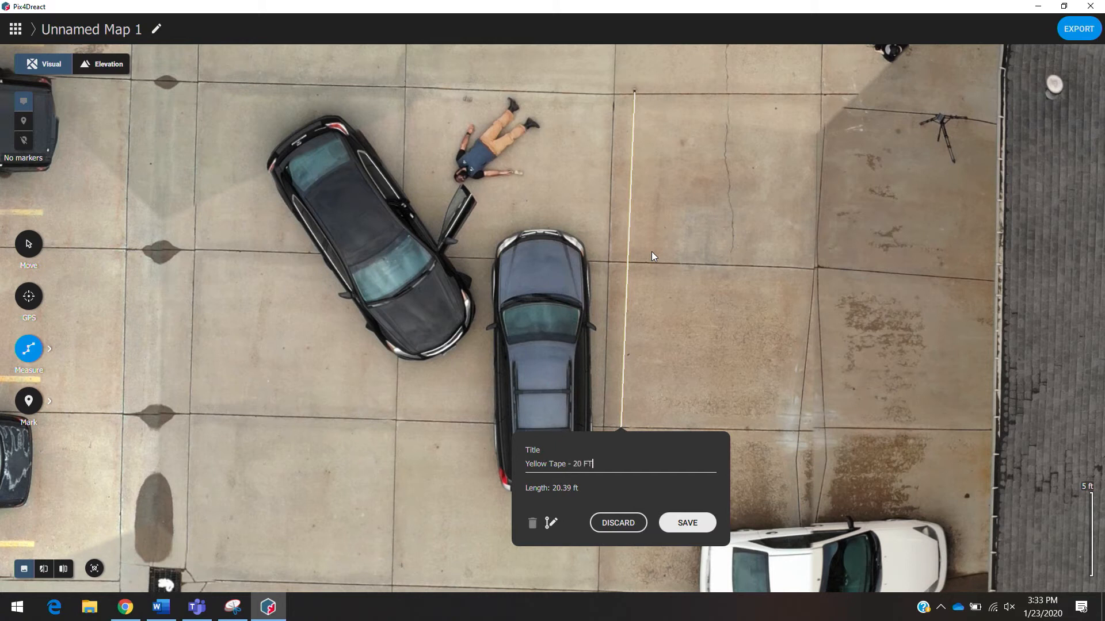
{"action": "left_click", "coordinate": [682, 526]}
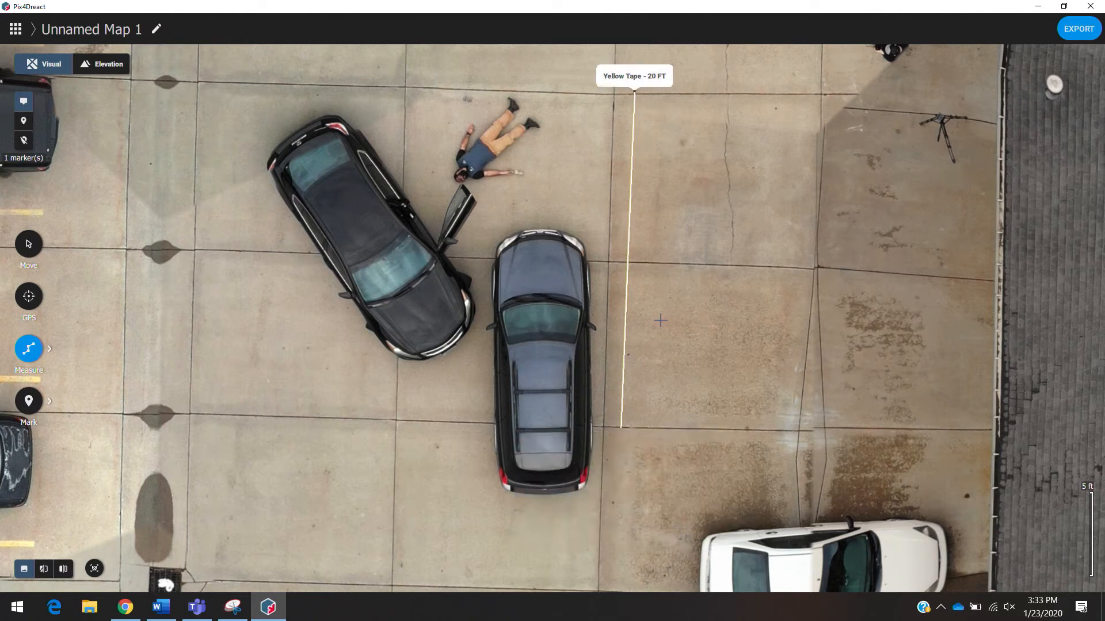
- Measure a line from the open car's driver's seat to the head of the person lying on the pavement
{"action": "scroll", "coordinate": [515, 177], "scroll_direction": "down", "scroll_amount": 2}
{"action": "left_click_drag", "start_coordinate": [515, 179], "coordinate": [541, 275]}
{"action": "scroll", "coordinate": [494, 280], "scroll_direction": "up", "scroll_amount": 5}
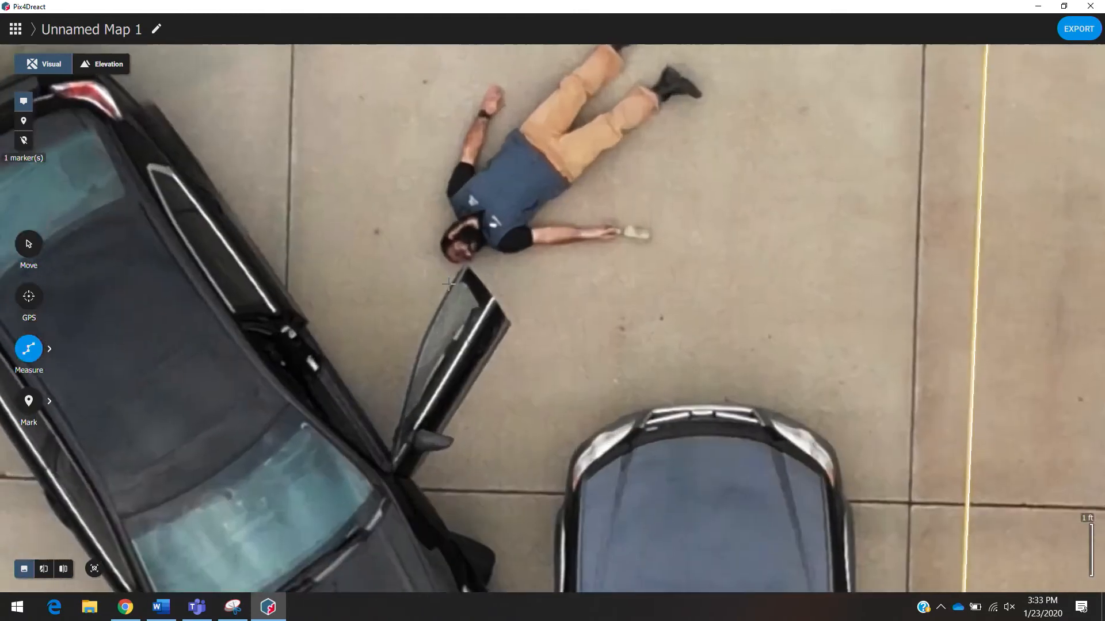
{"action": "left_click_drag", "start_coordinate": [385, 368], "coordinate": [405, 351]}
{"action": "scroll", "coordinate": [400, 323], "scroll_direction": "down", "scroll_amount": 1}
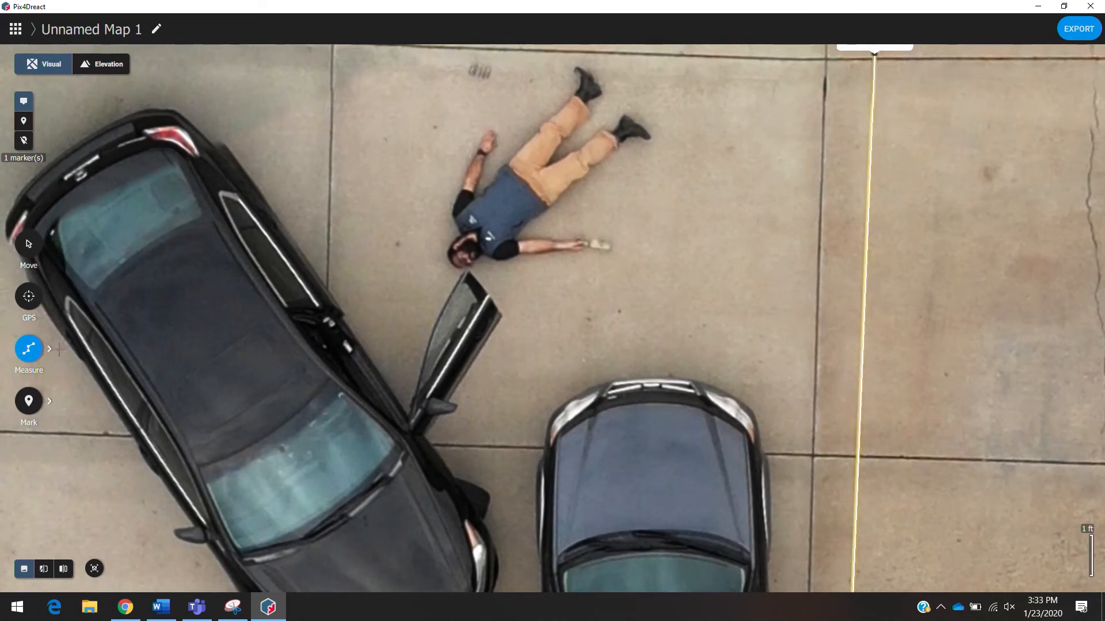
{"action": "left_click", "coordinate": [31, 357]}
{"action": "left_click", "coordinate": [83, 357]}
{"action": "left_click", "coordinate": [329, 362]}
{"action": "left_click", "coordinate": [460, 254]}
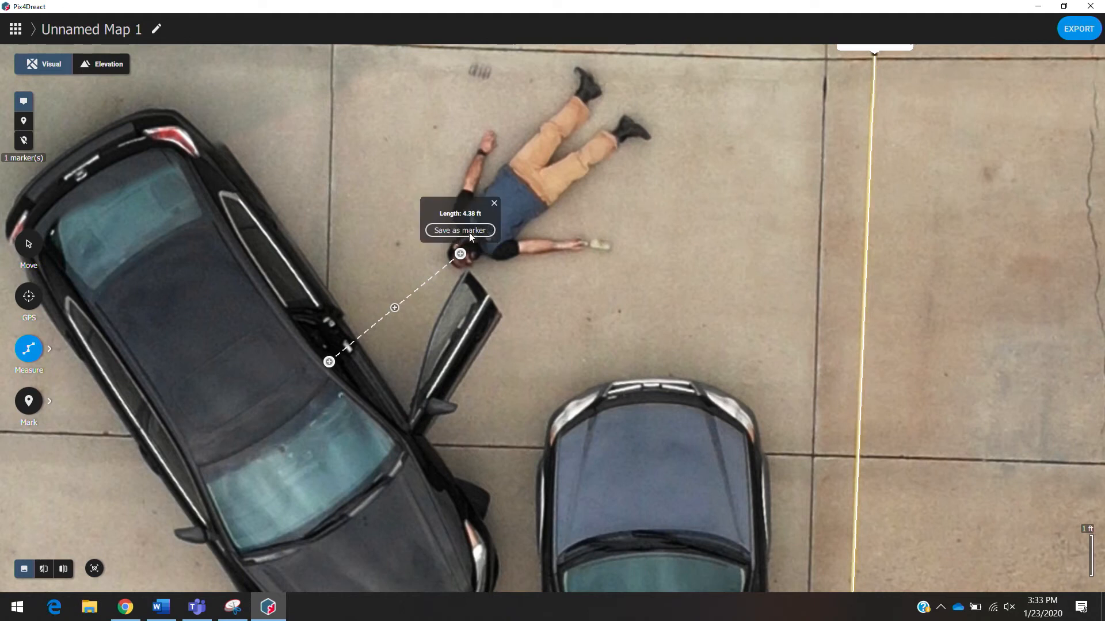
- Save that line measurement as a marker titled "Drivers Seat to Passed Out Actor!"
{"action": "left_click", "coordinate": [470, 233]}
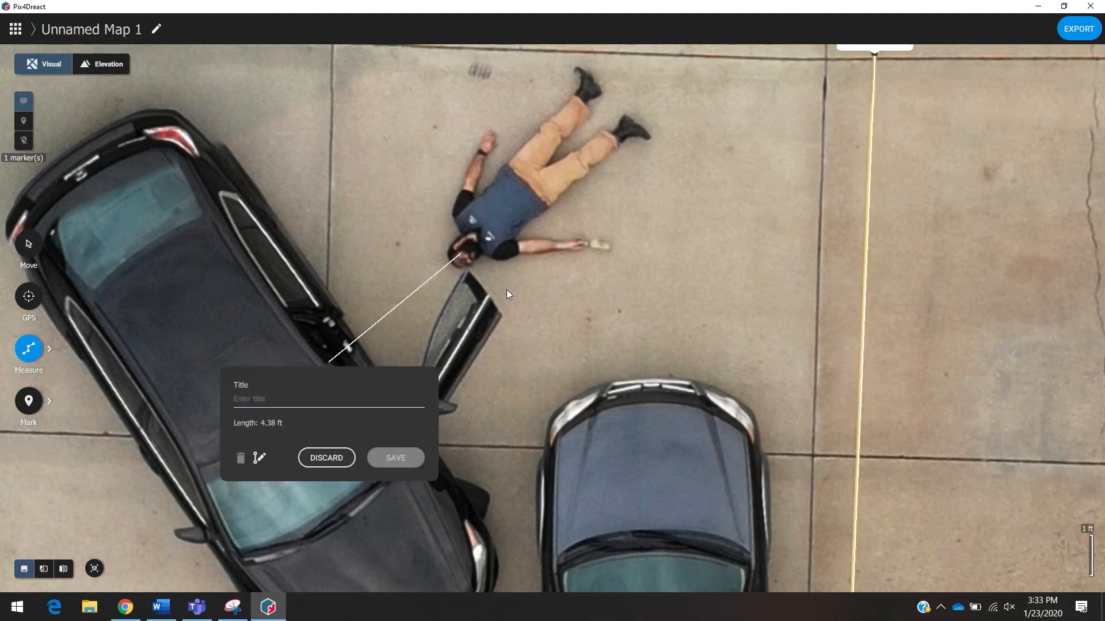
{"action": "type", "text": "Driver"}
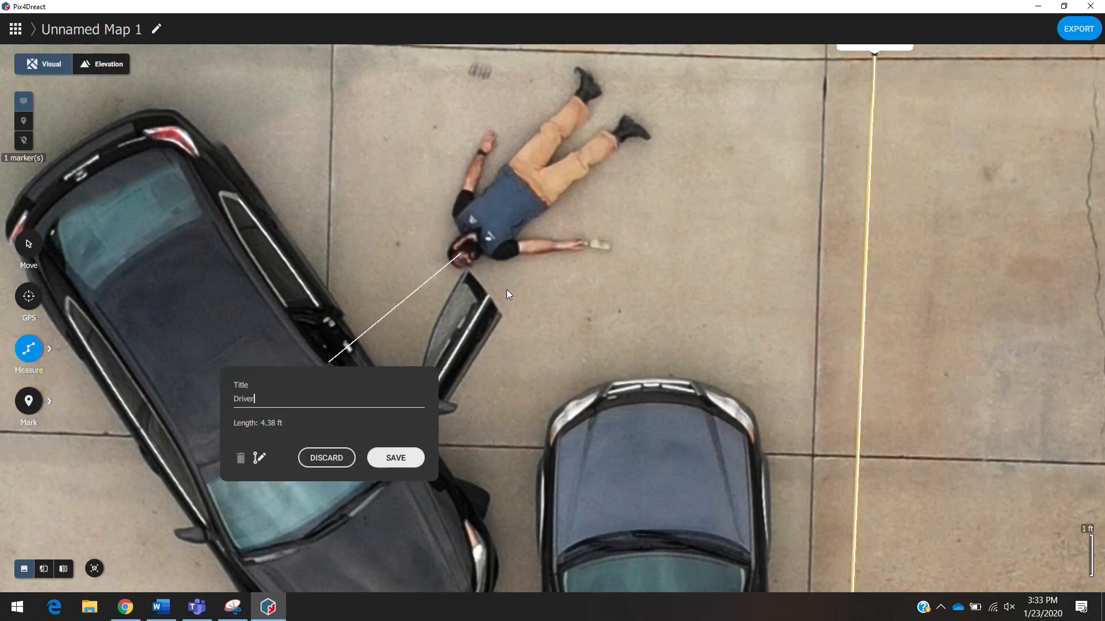
{"action": "type", "text": "s Seat to Passed Out Actor!"}
{"action": "left_click", "coordinate": [403, 459]}
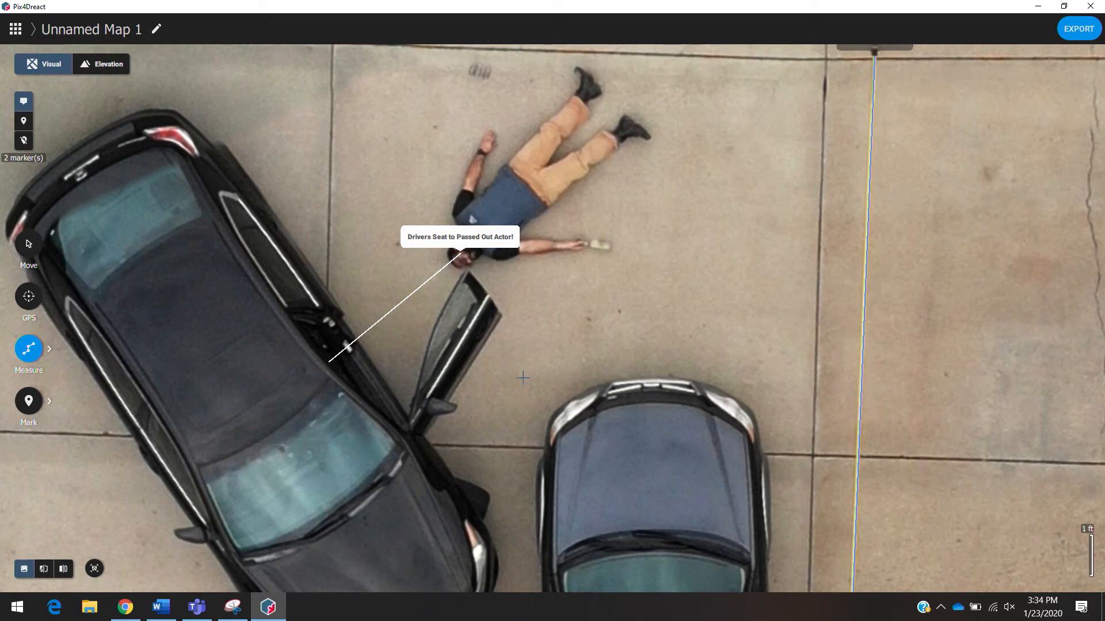
- Place a GPS point on the bottle beside the person's hand and save it titled "Bottle"
{"action": "scroll", "coordinate": [595, 245], "scroll_direction": "up", "scroll_amount": 3}
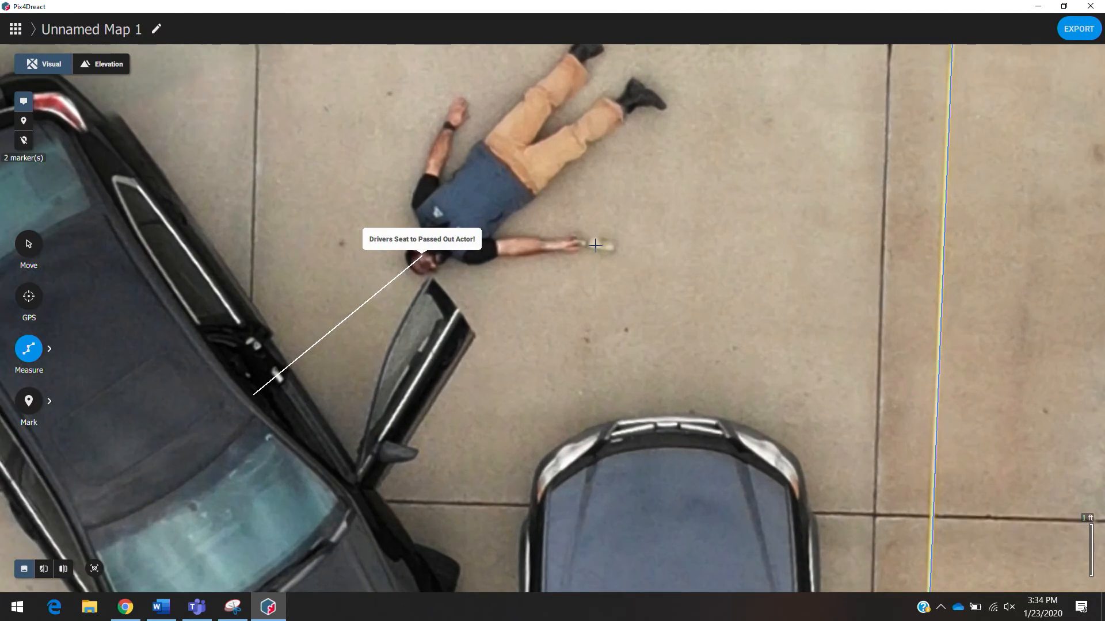
{"action": "left_click_drag", "start_coordinate": [595, 245], "coordinate": [597, 327]}
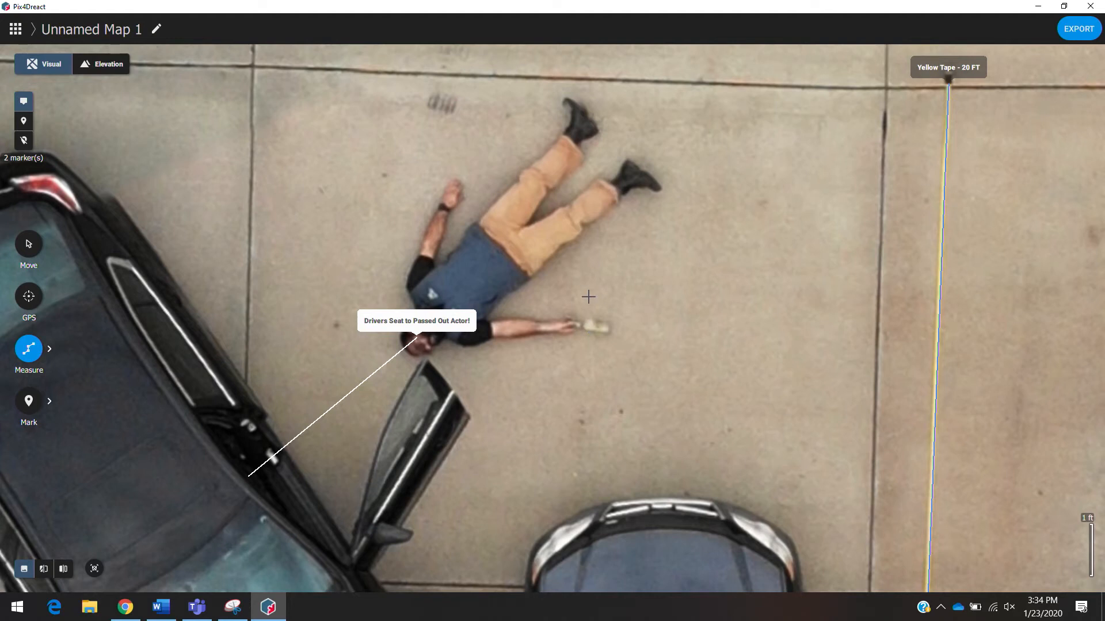
{"action": "left_click", "coordinate": [34, 300]}
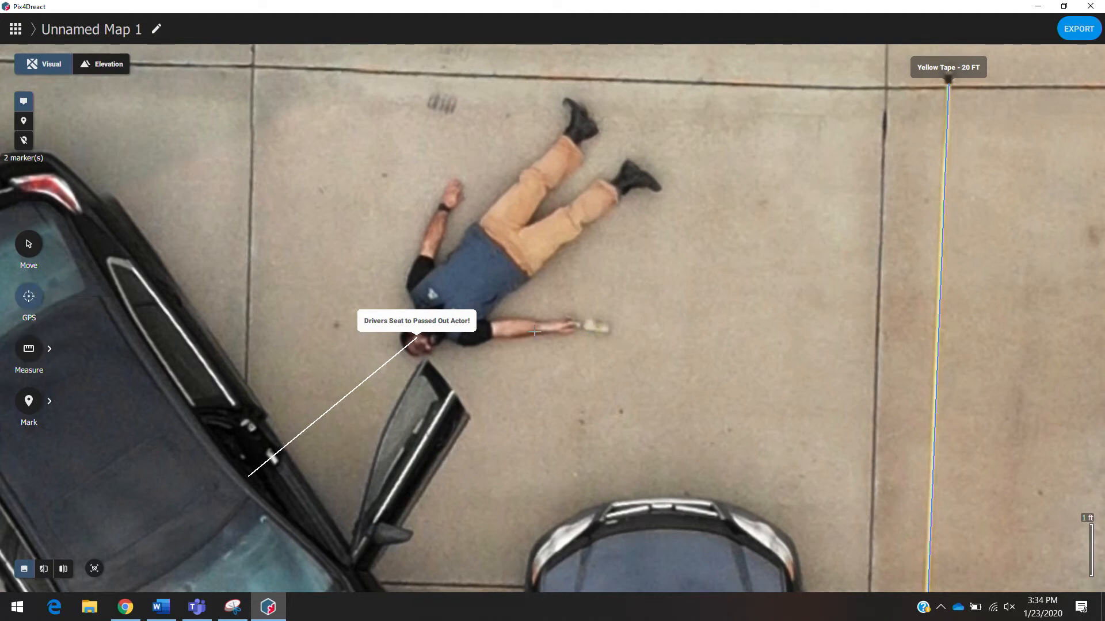
{"action": "left_click", "coordinate": [602, 326]}
{"action": "left_click", "coordinate": [615, 297]}
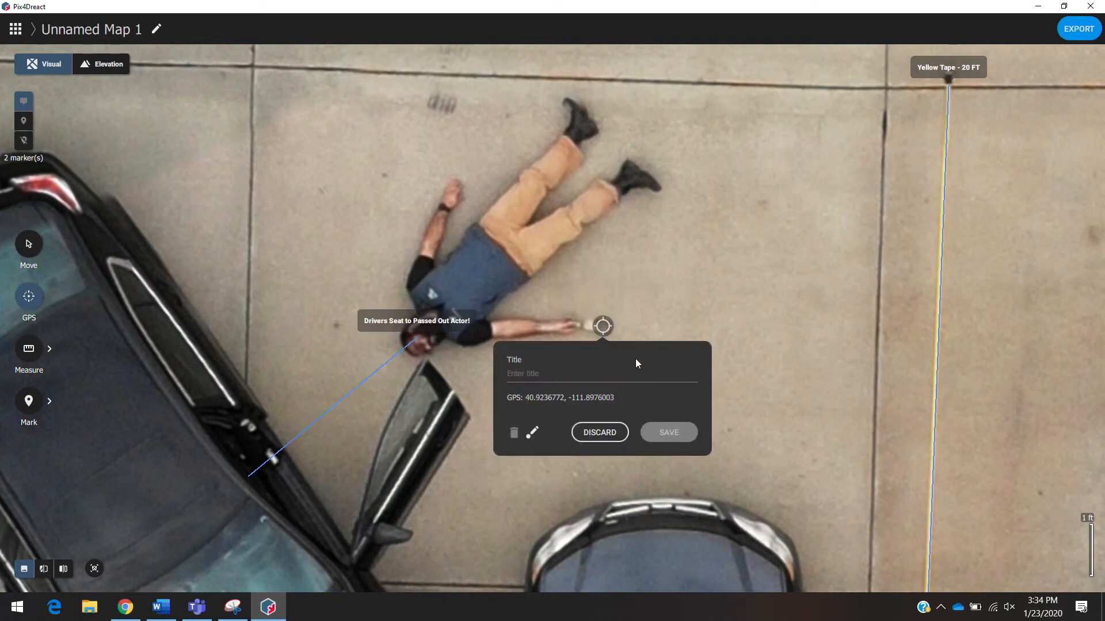
{"action": "type", "text": "Bottle"}
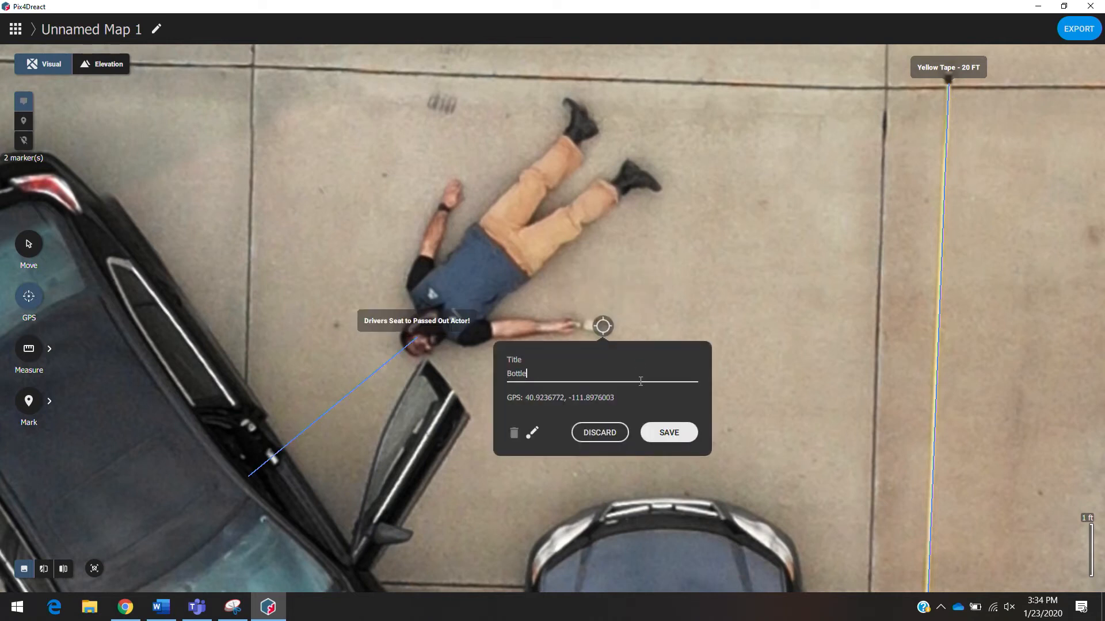
{"action": "left_click", "coordinate": [668, 437]}
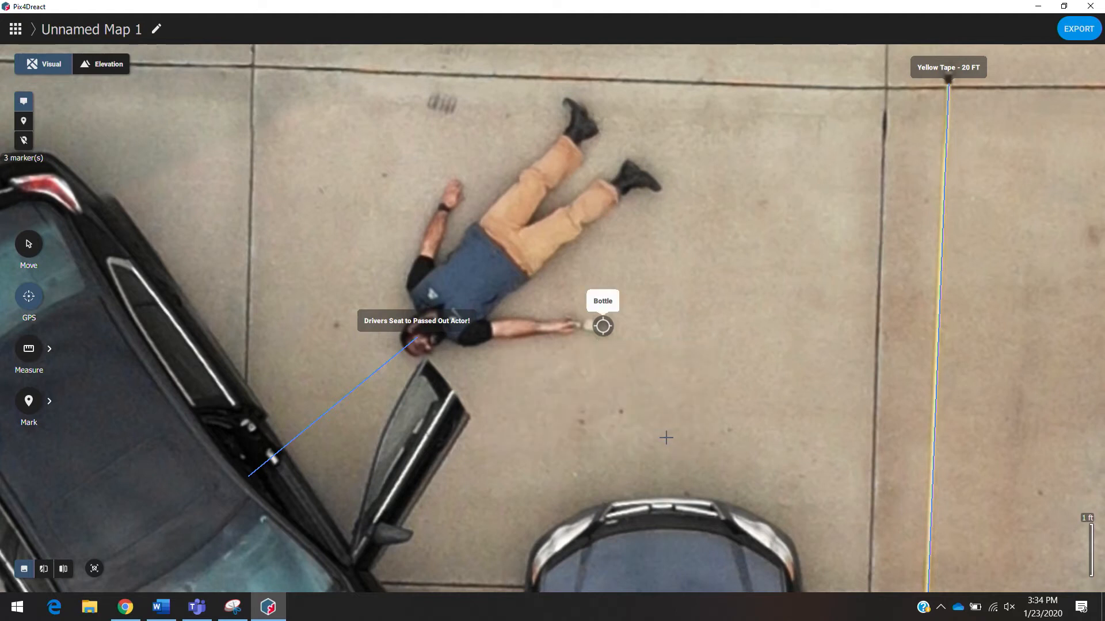
- Measure a rectangular area on the pavement strip between the two buildings north of the parking lot
{"action": "scroll", "coordinate": [663, 433], "scroll_direction": "down", "scroll_amount": 3}
{"action": "scroll", "coordinate": [666, 438], "scroll_direction": "down", "scroll_amount": 4}
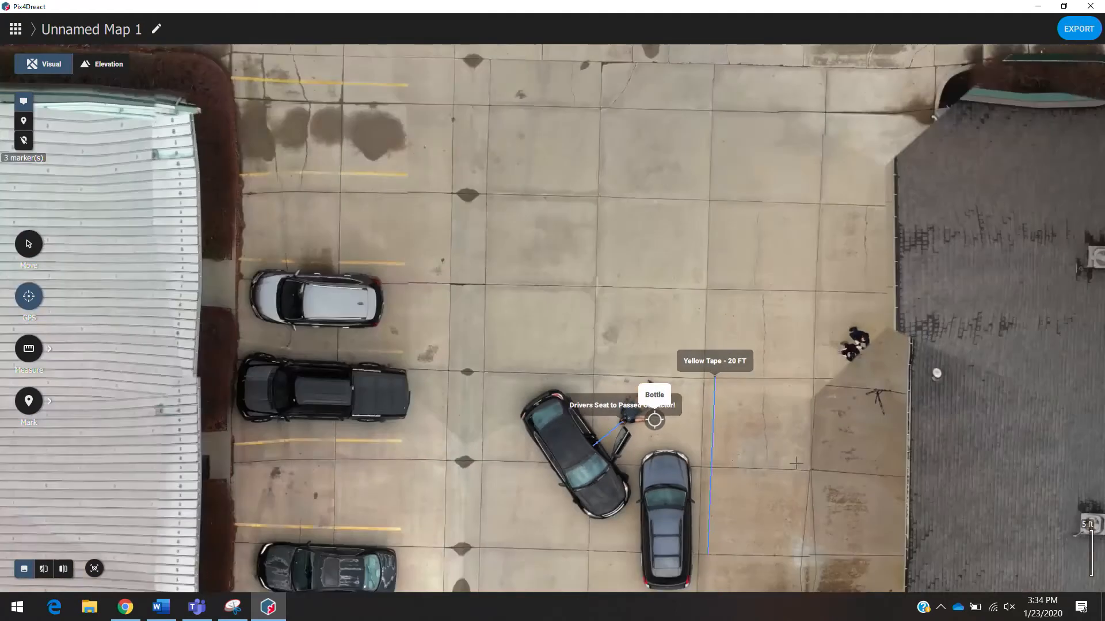
{"action": "scroll", "coordinate": [726, 411], "scroll_direction": "down", "scroll_amount": 3}
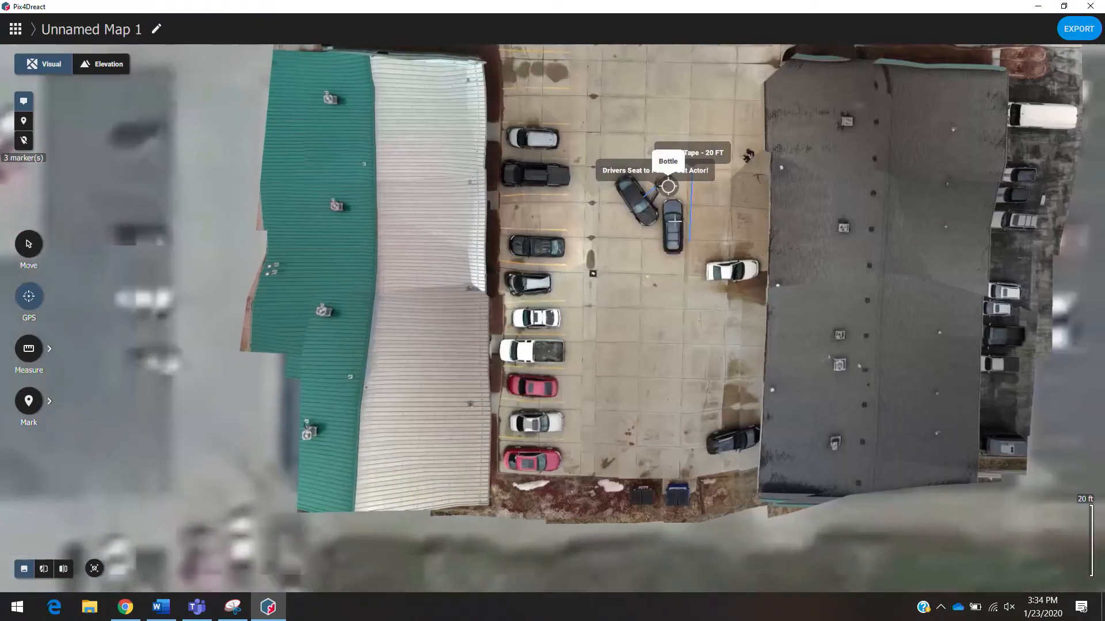
{"action": "left_click_drag", "start_coordinate": [675, 221], "coordinate": [689, 395]}
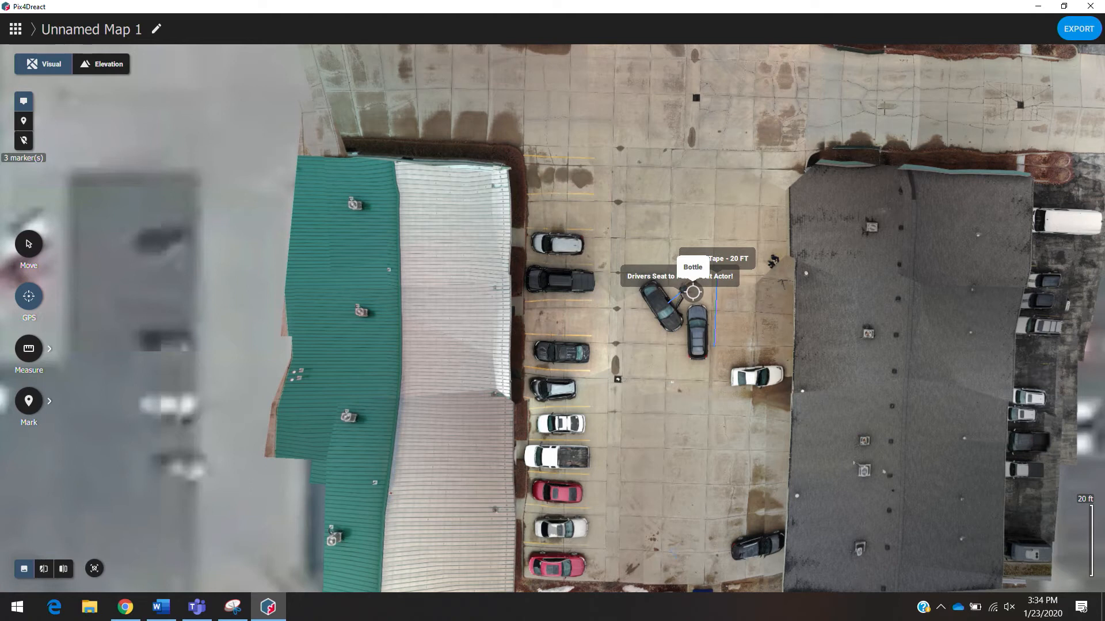
{"action": "left_click_drag", "start_coordinate": [893, 126], "coordinate": [729, 250]}
{"action": "scroll", "coordinate": [729, 251], "scroll_direction": "up", "scroll_amount": 2}
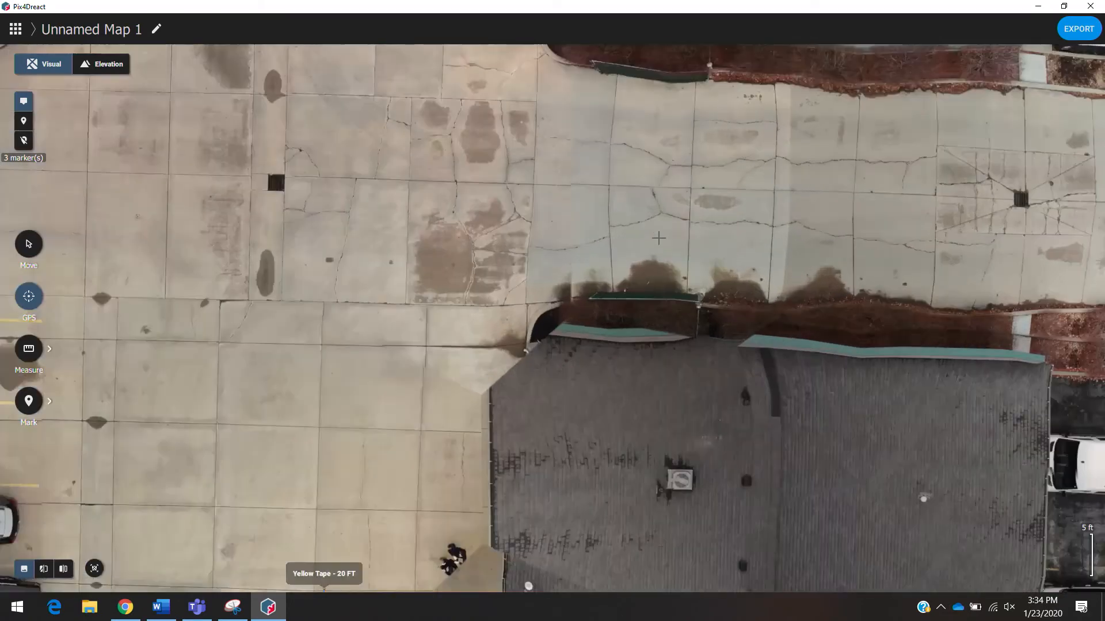
{"action": "left_click_drag", "start_coordinate": [662, 270], "coordinate": [683, 405]}
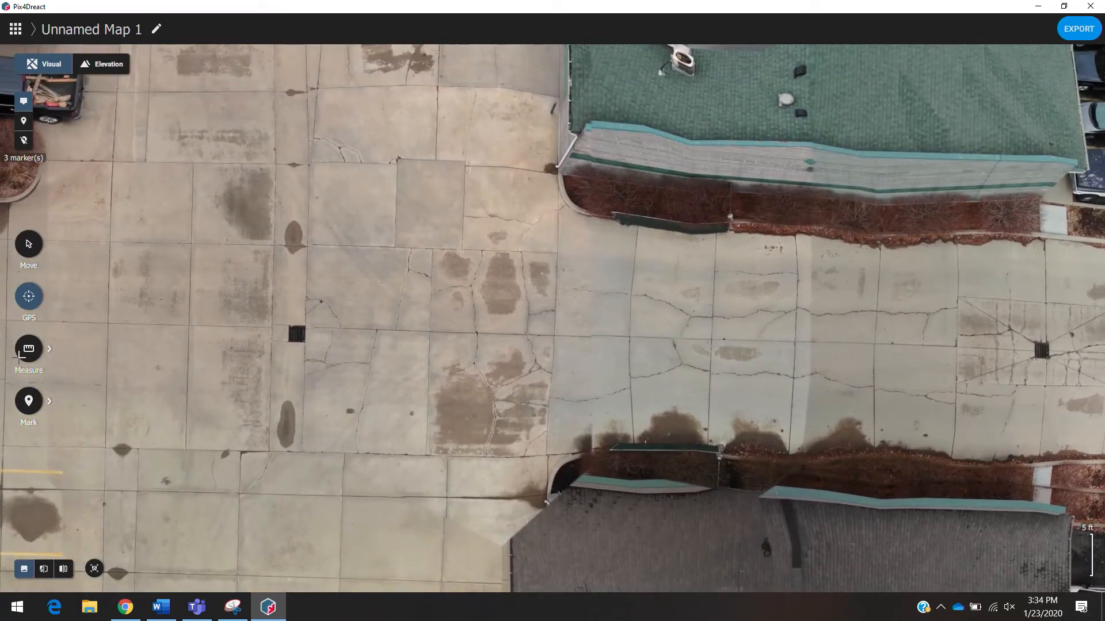
{"action": "left_click", "coordinate": [20, 358]}
{"action": "left_click", "coordinate": [126, 349]}
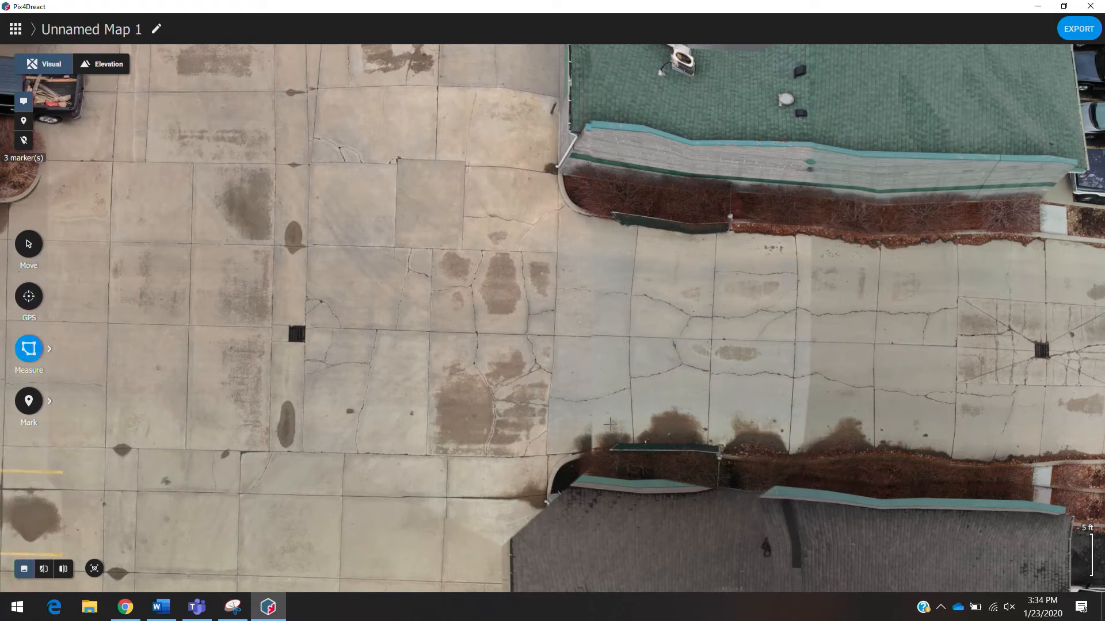
{"action": "left_click", "coordinate": [631, 340]}
{"action": "left_click", "coordinate": [631, 449]}
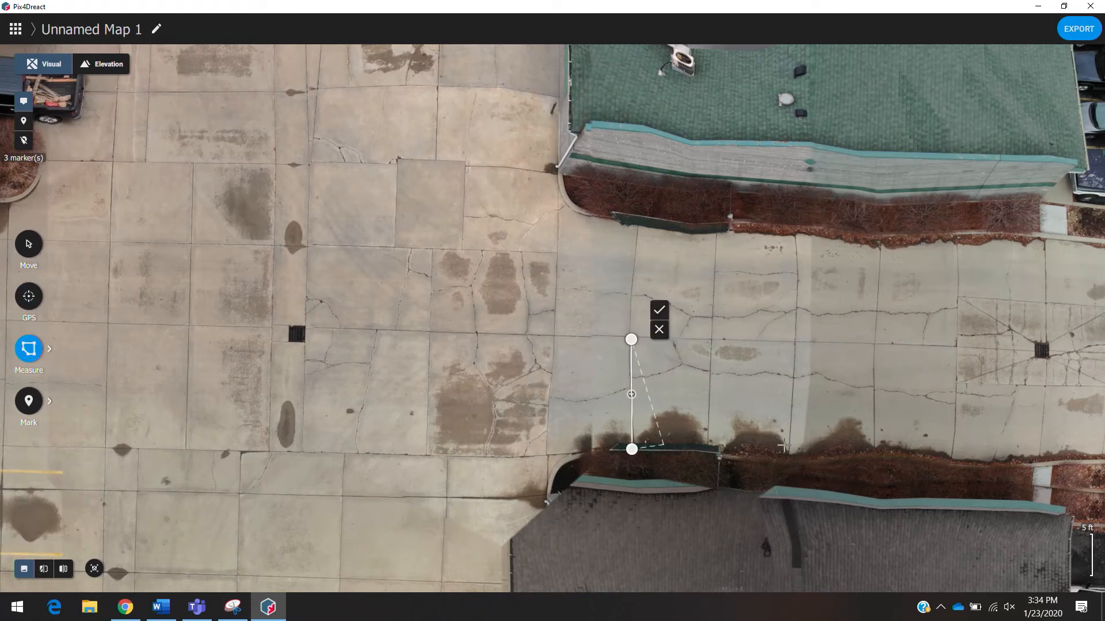
{"action": "left_click", "coordinate": [861, 451]}
{"action": "left_click", "coordinate": [870, 343]}
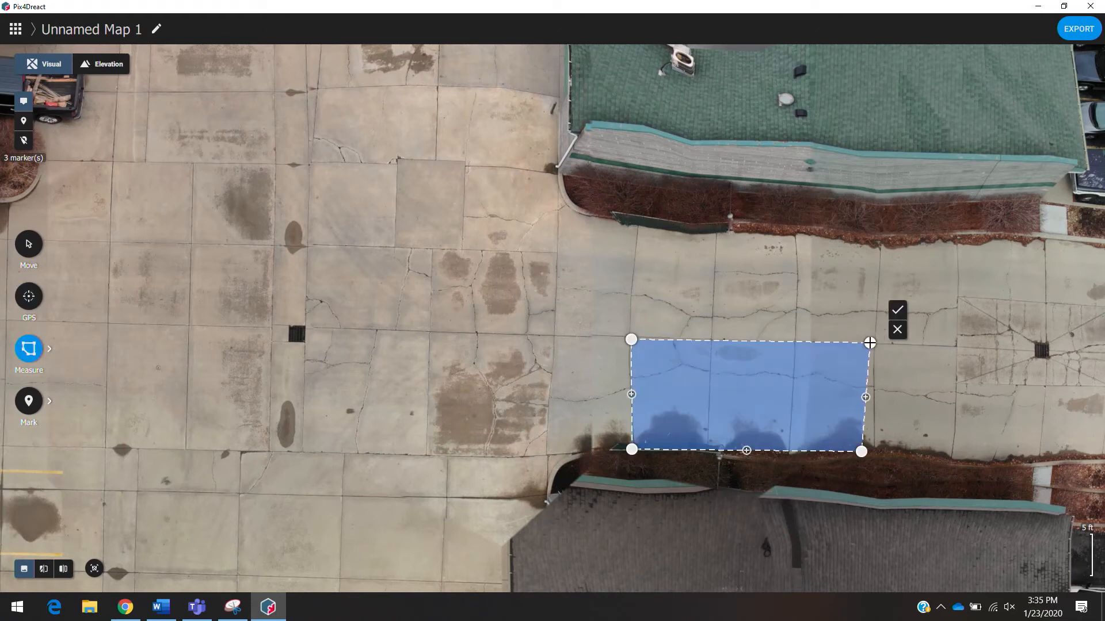
{"action": "left_click", "coordinate": [897, 310]}
- Save the area measurement as a marker titled "Bearcat"
{"action": "left_click", "coordinate": [609, 320]}
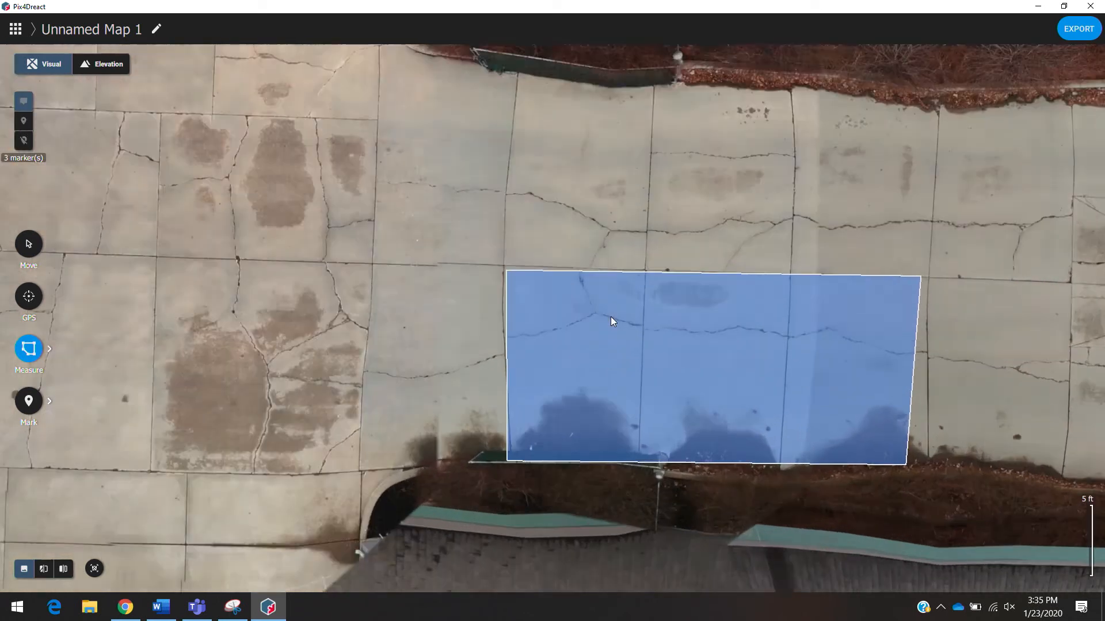
{"action": "type", "text": "A"}
{"action": "key", "text": "BackSpace"}
{"action": "type", "text": "Bea"}
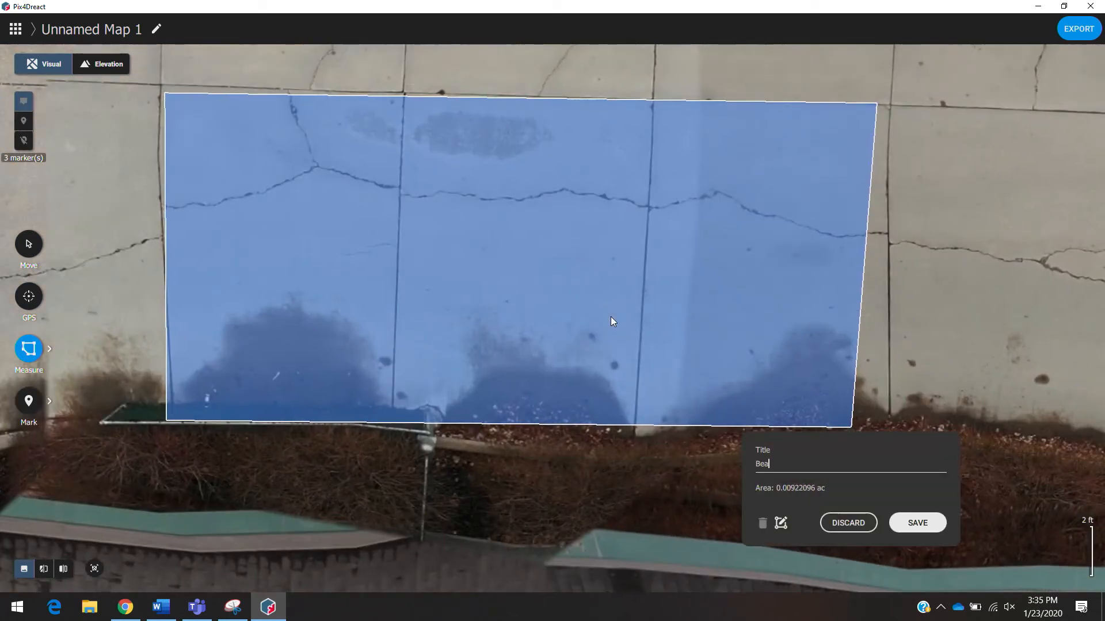
{"action": "type", "text": "rcat -"}
{"action": "left_click", "coordinate": [928, 526]}
- Draw a north-south line marker about 202 ft long across the parking lot and save it titled "East Zone A"
{"action": "scroll", "coordinate": [866, 533], "scroll_direction": "down", "scroll_amount": 5}
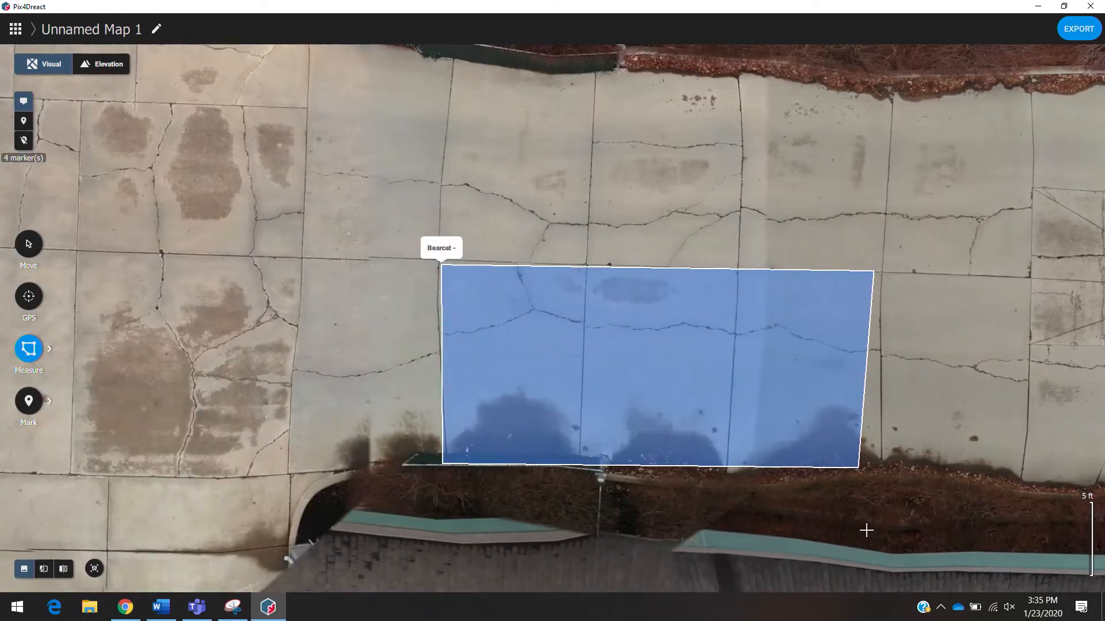
{"action": "left_click_drag", "start_coordinate": [447, 502], "coordinate": [388, 305]}
{"action": "scroll", "coordinate": [293, 462], "scroll_direction": "down", "scroll_amount": 2}
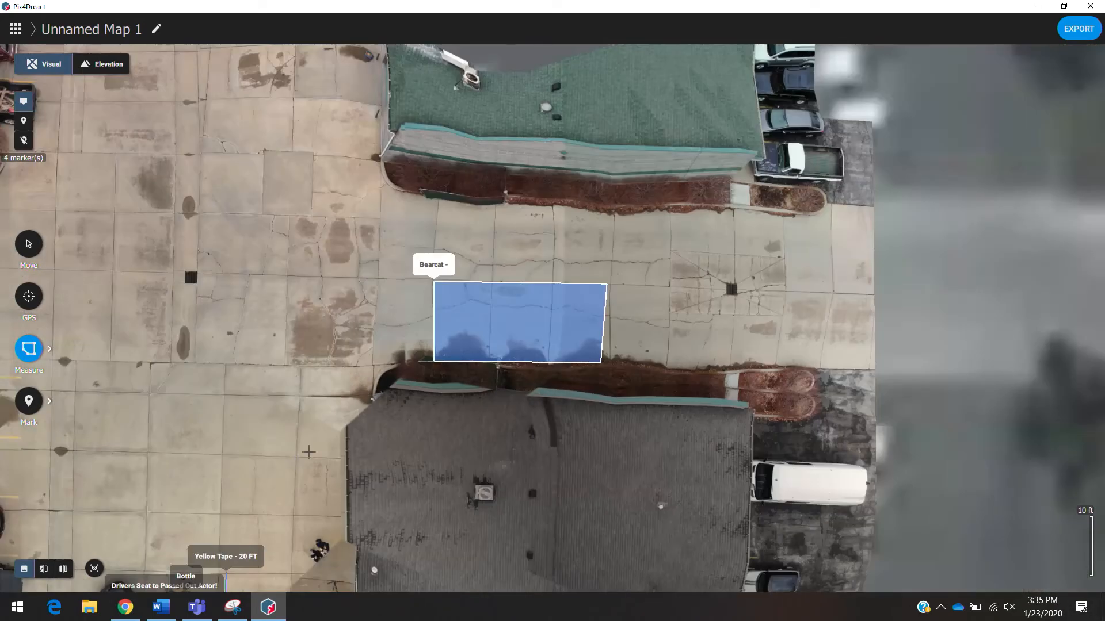
{"action": "left_click_drag", "start_coordinate": [309, 452], "coordinate": [471, 319]}
{"action": "scroll", "coordinate": [491, 369], "scroll_direction": "down", "scroll_amount": 3}
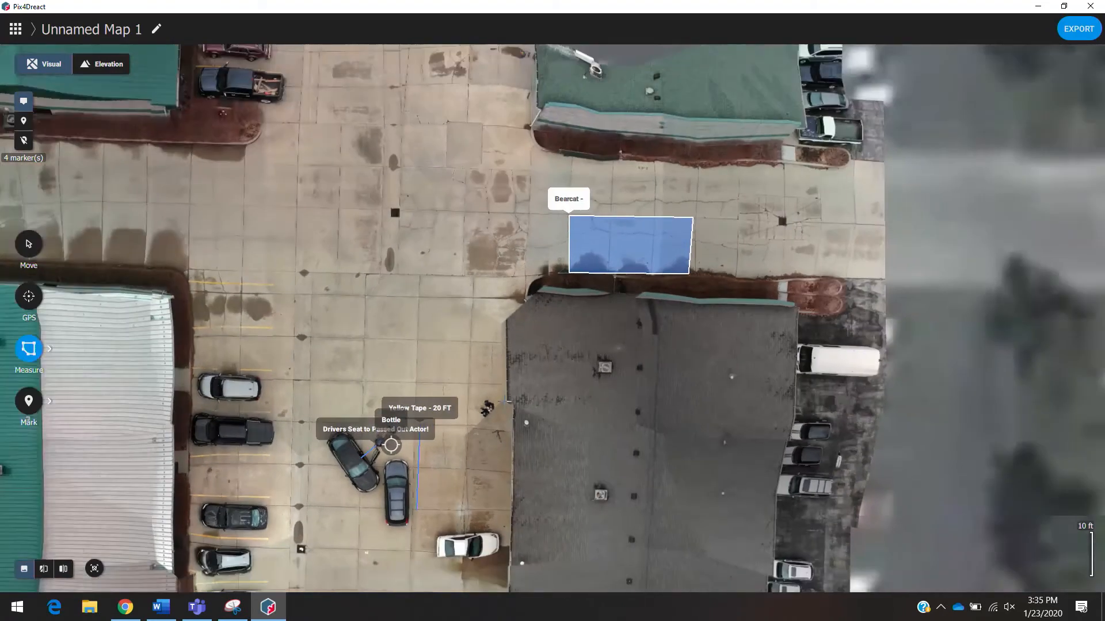
{"action": "left_click_drag", "start_coordinate": [491, 369], "coordinate": [642, 260]}
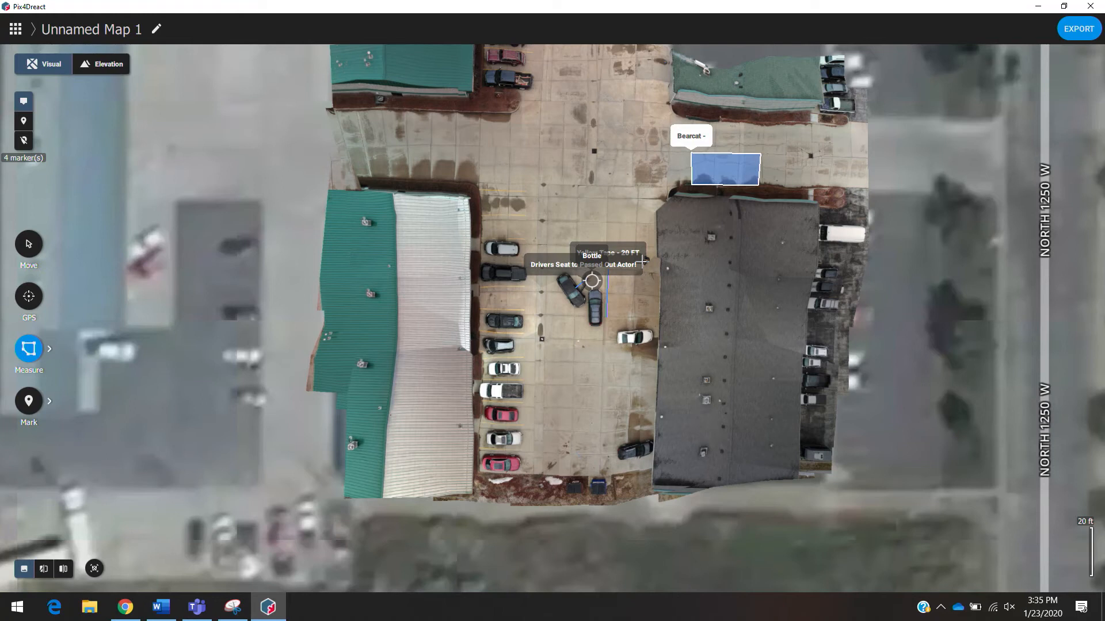
{"action": "left_click_drag", "start_coordinate": [640, 267], "coordinate": [615, 337]}
{"action": "scroll", "coordinate": [614, 339], "scroll_direction": "down", "scroll_amount": 1}
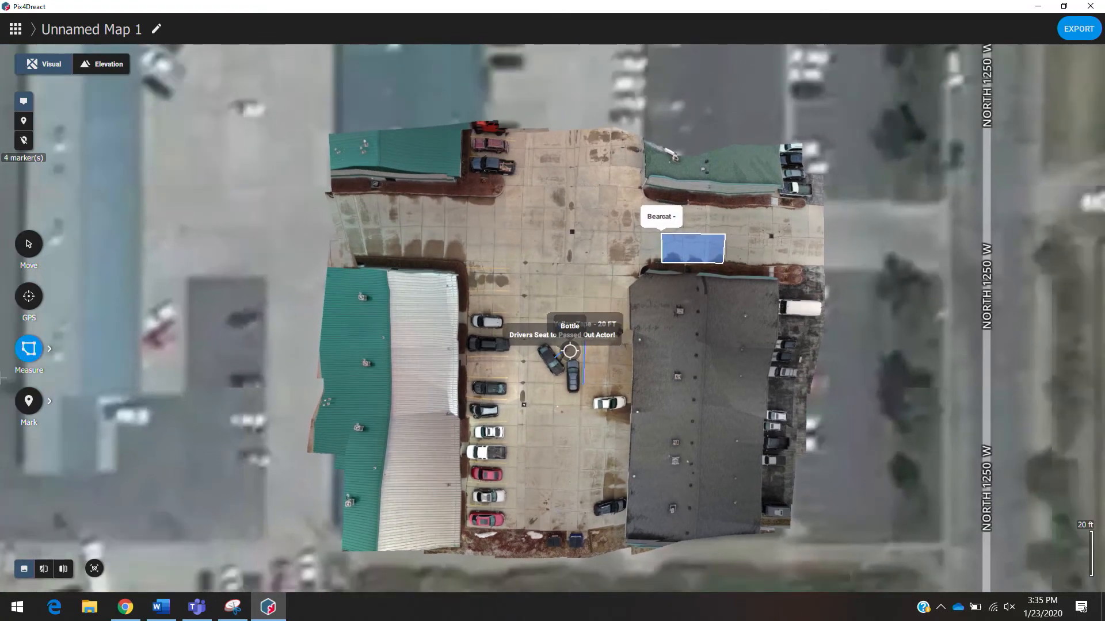
{"action": "left_click", "coordinate": [22, 406]}
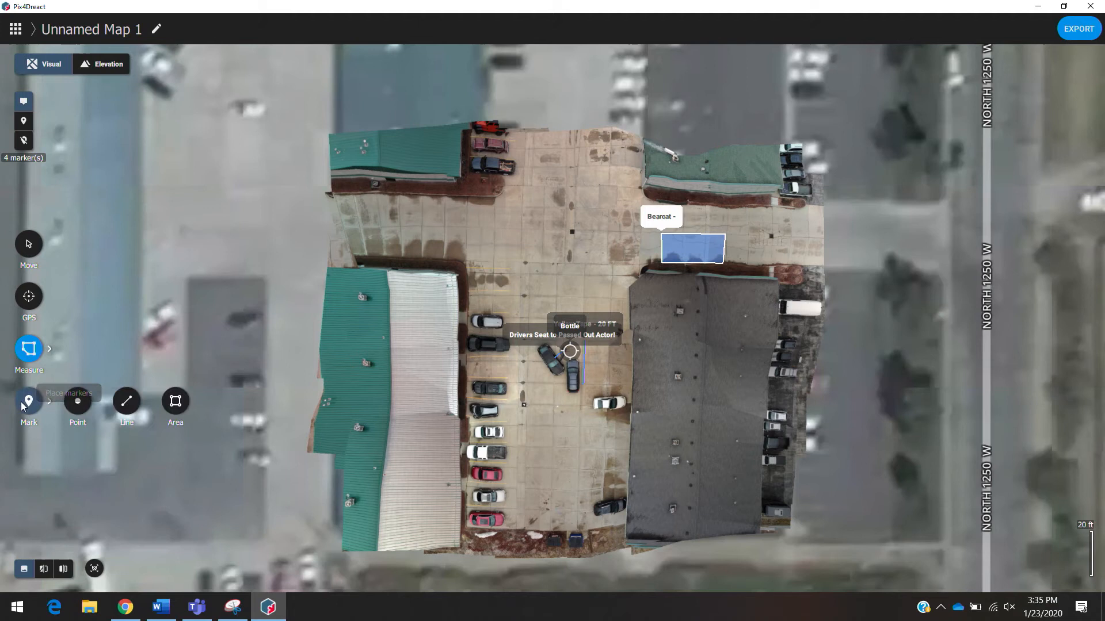
{"action": "left_click", "coordinate": [133, 409]}
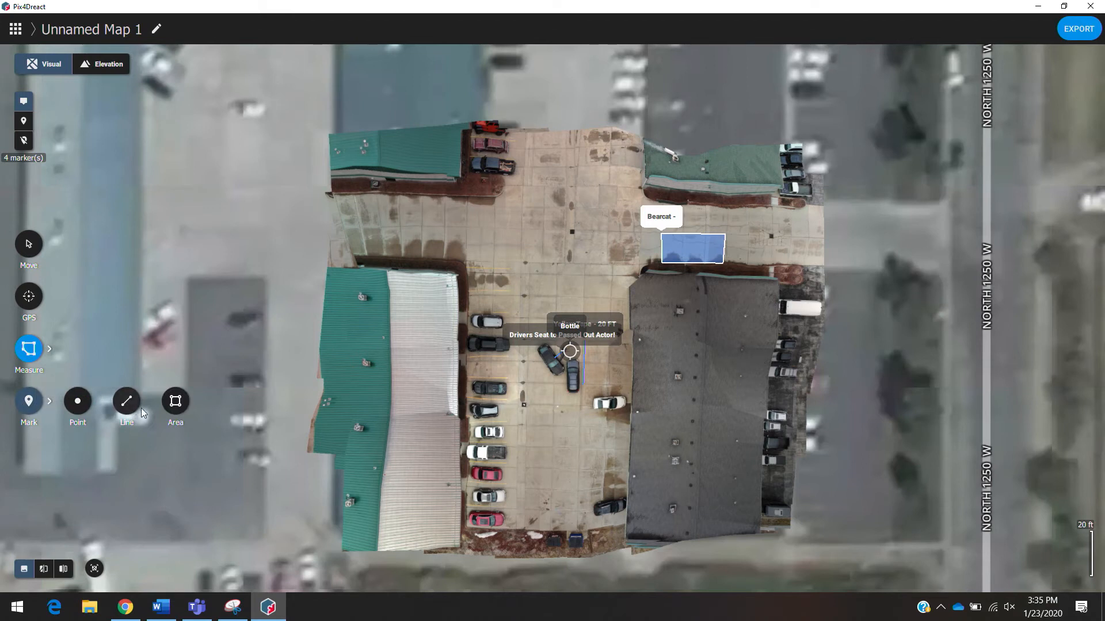
{"action": "left_click", "coordinate": [566, 132]}
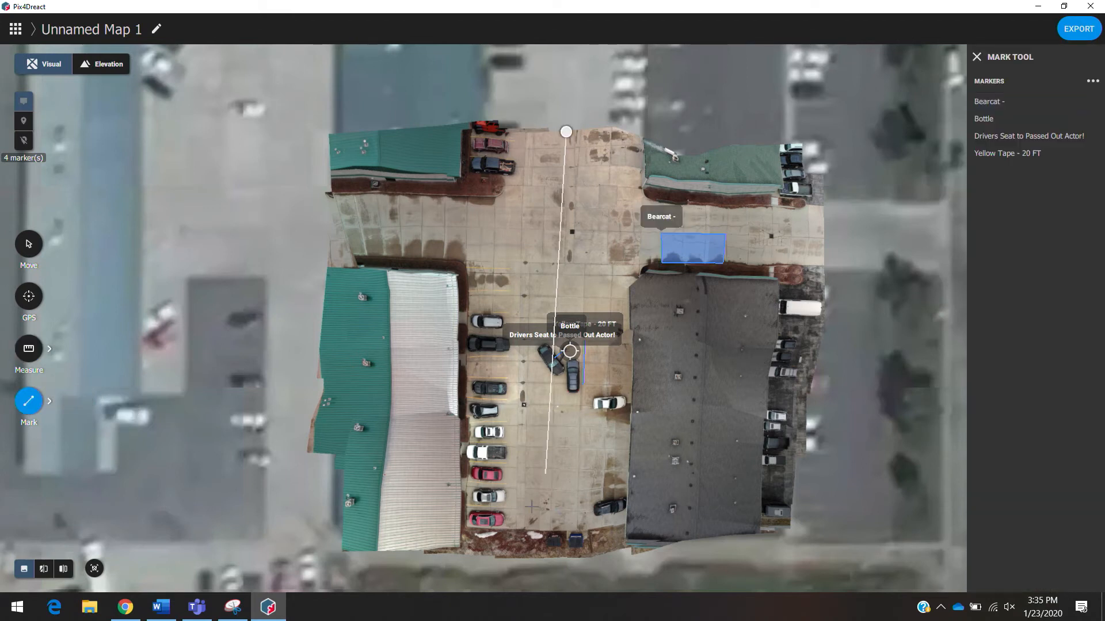
{"action": "double_click", "coordinate": [546, 563]}
{"action": "left_click", "coordinate": [588, 102]}
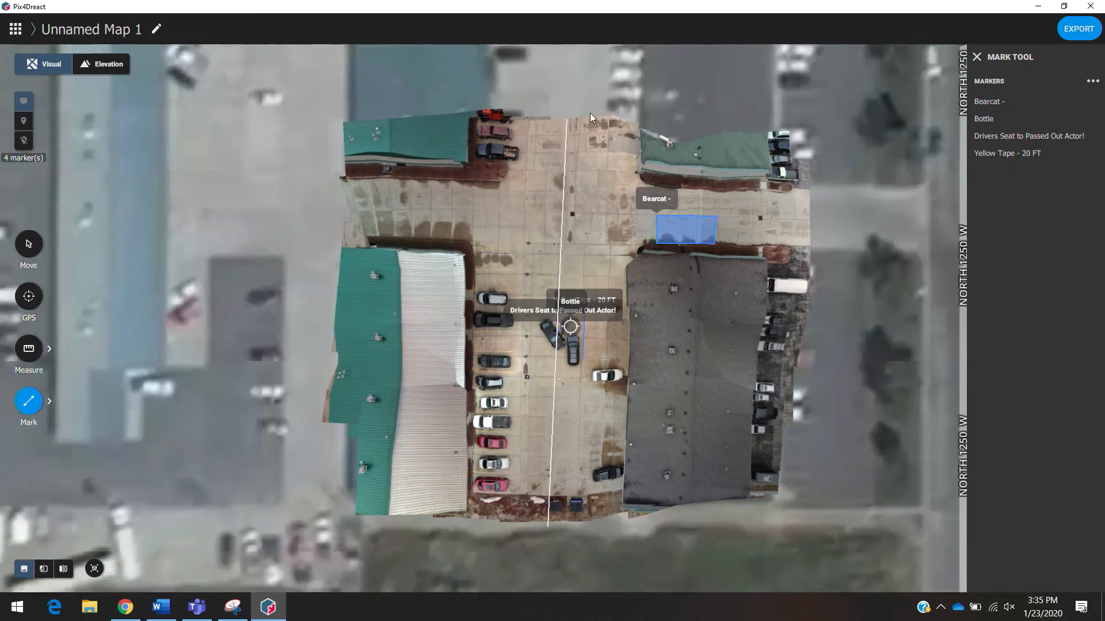
{"action": "type", "text": "East "}
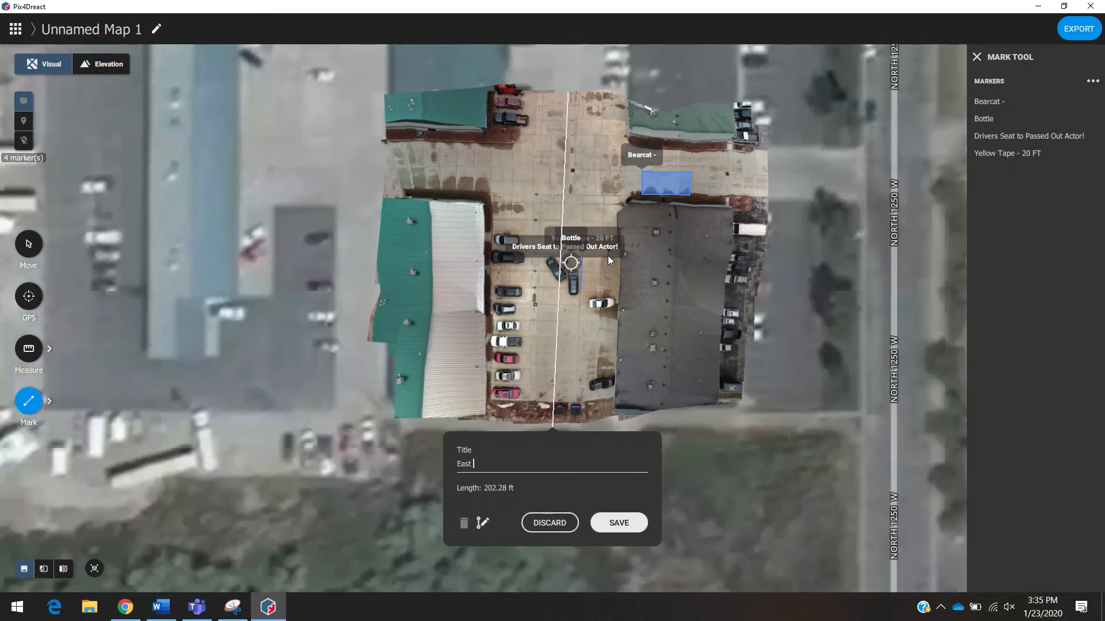
{"action": "type", "text": "Zone A"}
{"action": "left_click", "coordinate": [619, 522]}
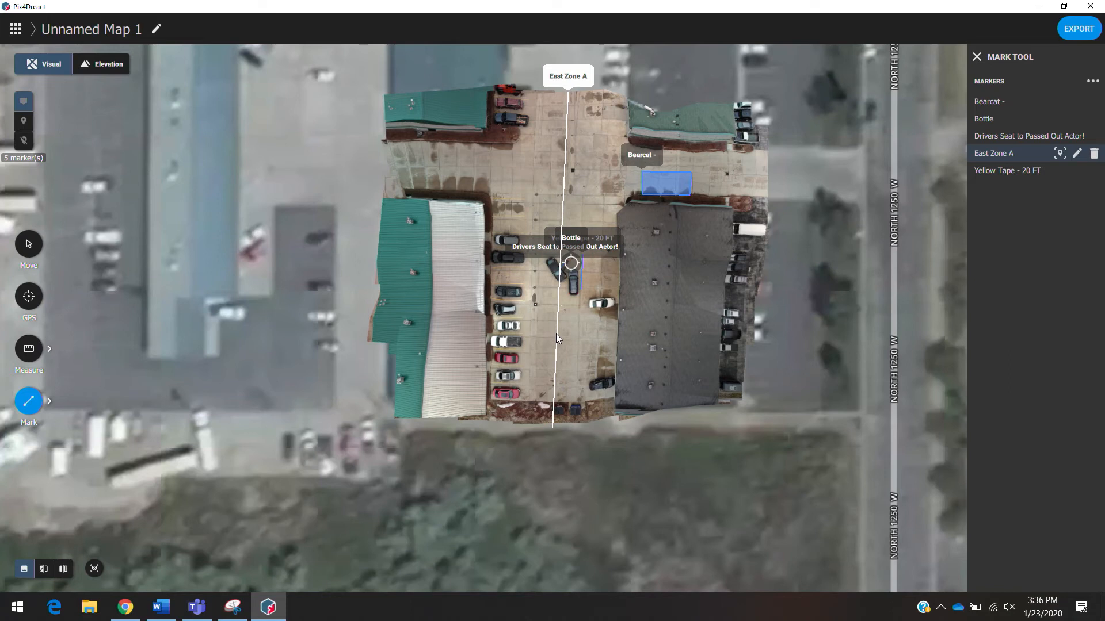
- Open the split view with the basemap and slide the divider to compare it against the drone map
{"action": "left_click_drag", "start_coordinate": [601, 203], "coordinate": [552, 282]}
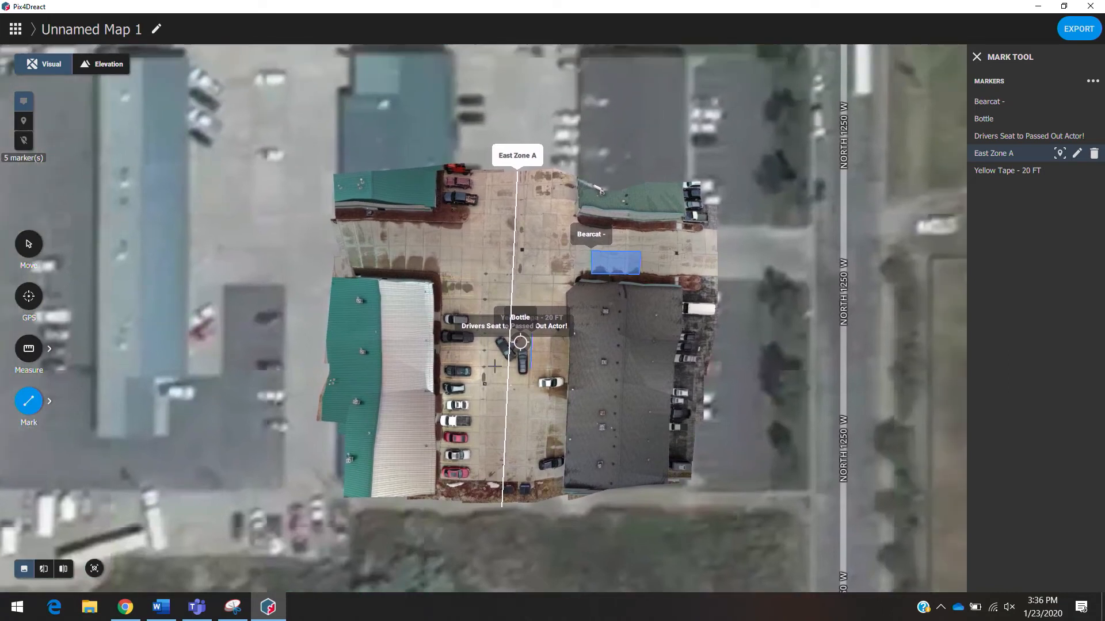
{"action": "left_click_drag", "start_coordinate": [519, 412], "coordinate": [529, 382]}
{"action": "scroll", "coordinate": [512, 382], "scroll_direction": "up", "scroll_amount": 1}
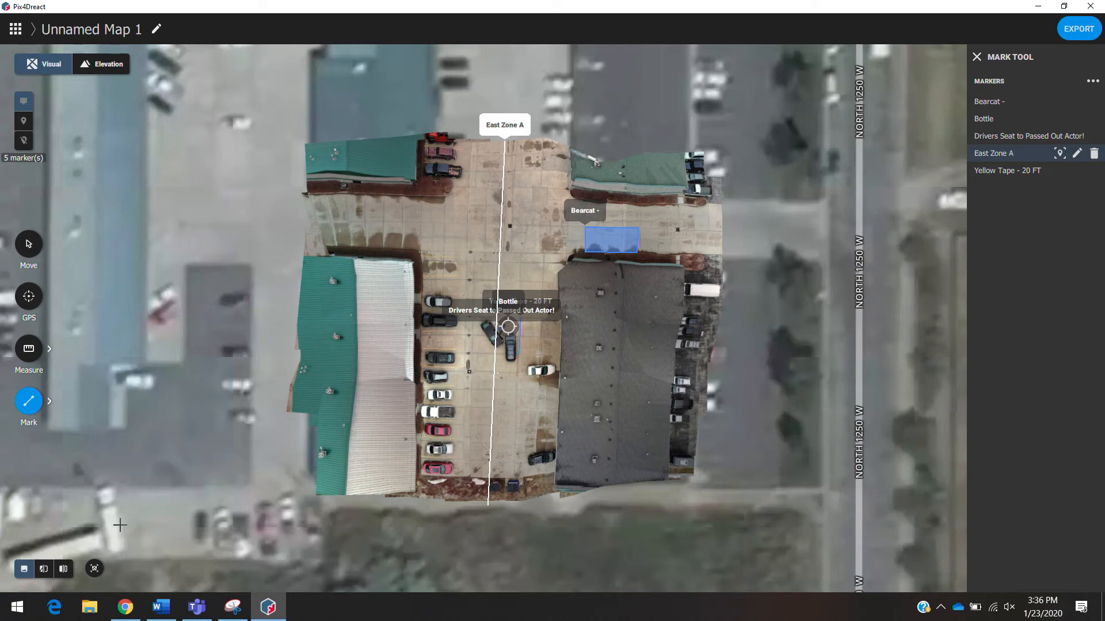
{"action": "left_click", "coordinate": [69, 575]}
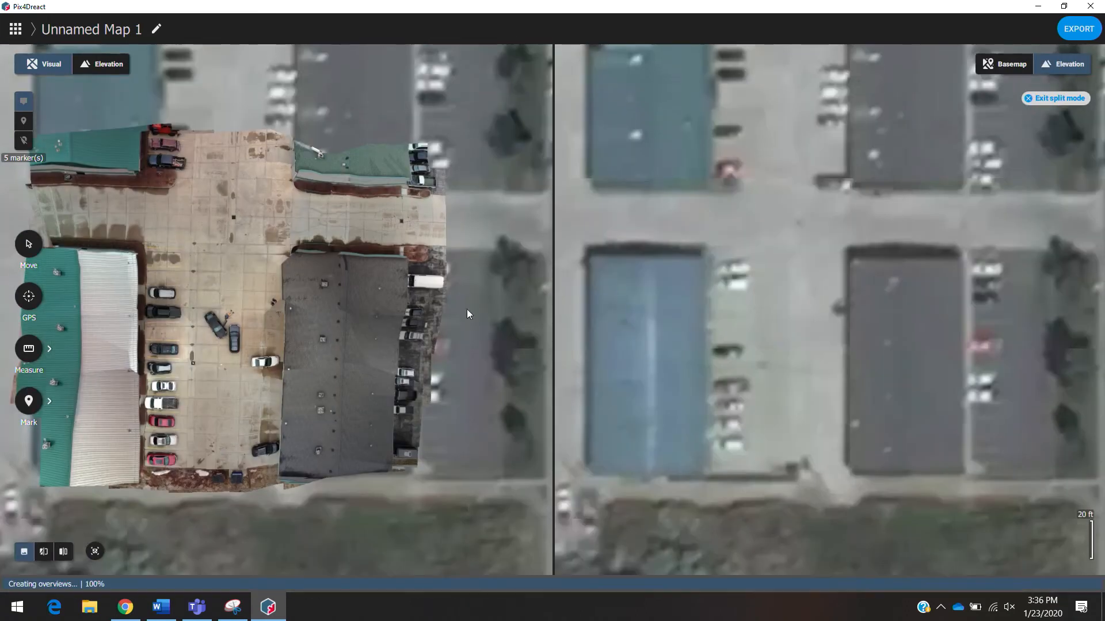
{"action": "left_click", "coordinate": [995, 63]}
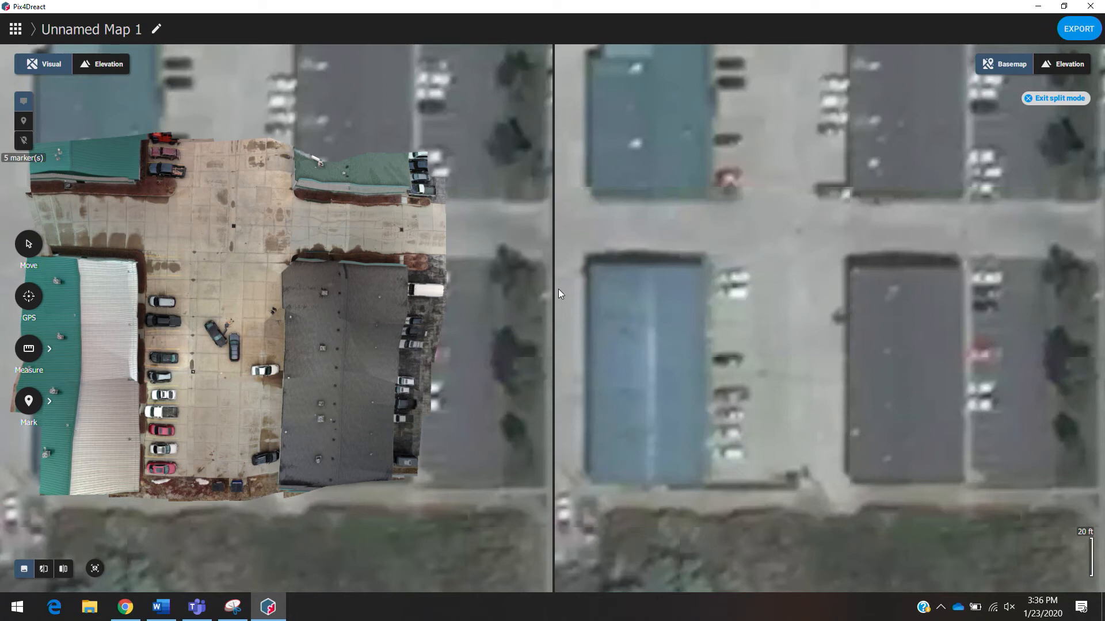
{"action": "left_click_drag", "start_coordinate": [554, 289], "coordinate": [1102, 316]}
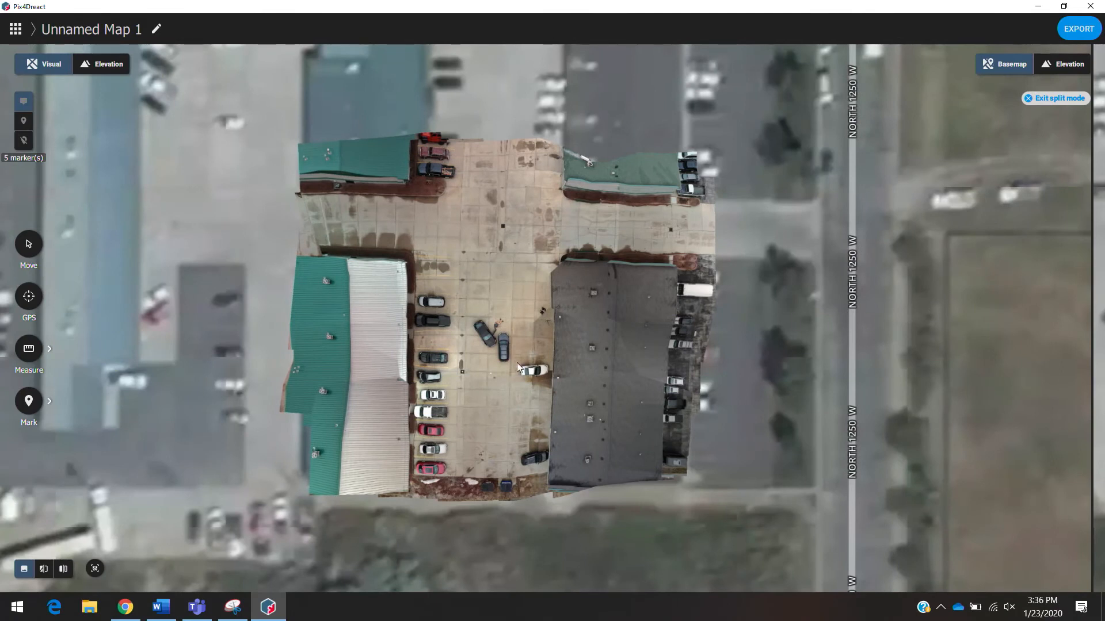
{"action": "scroll", "coordinate": [509, 364], "scroll_direction": "up", "scroll_amount": 5}
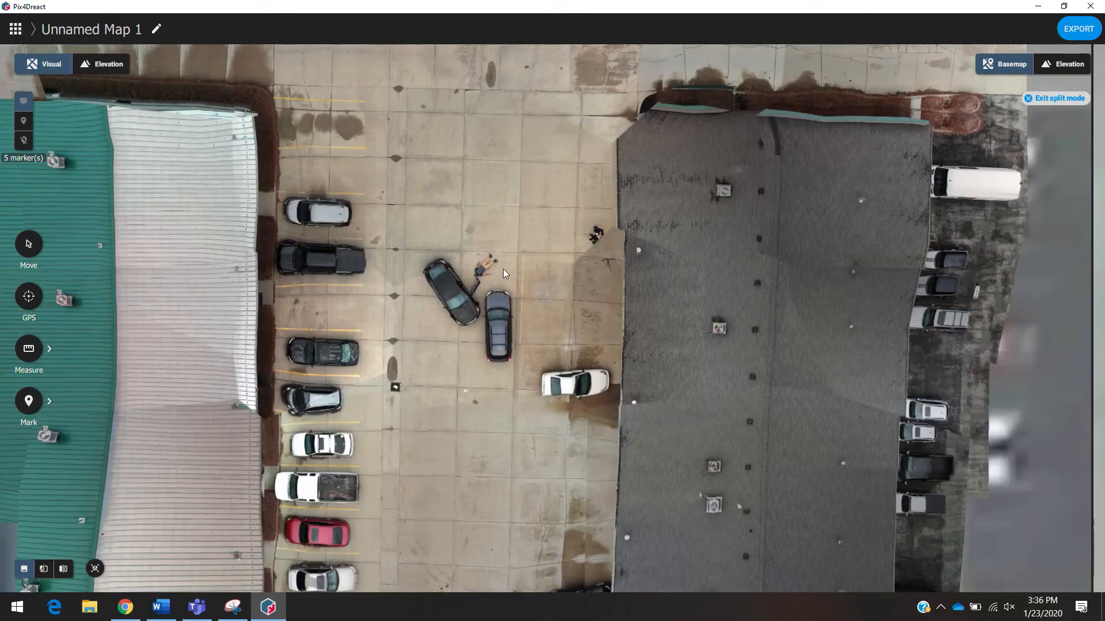
{"action": "left_click_drag", "start_coordinate": [503, 268], "coordinate": [668, 337]}
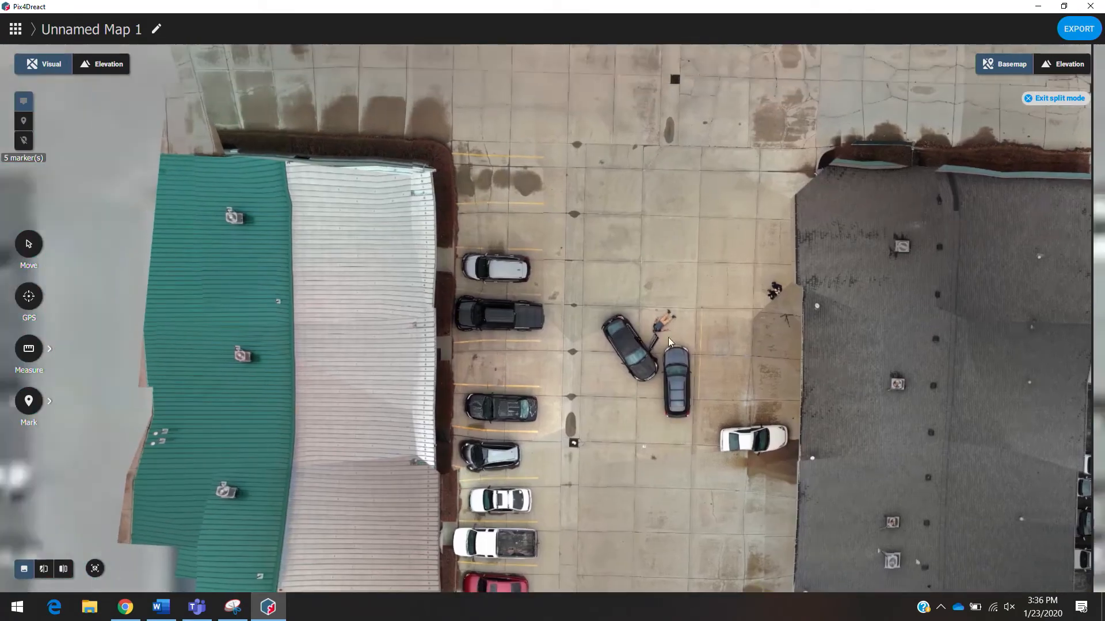
{"action": "scroll", "coordinate": [652, 338], "scroll_direction": "up", "scroll_amount": 6}
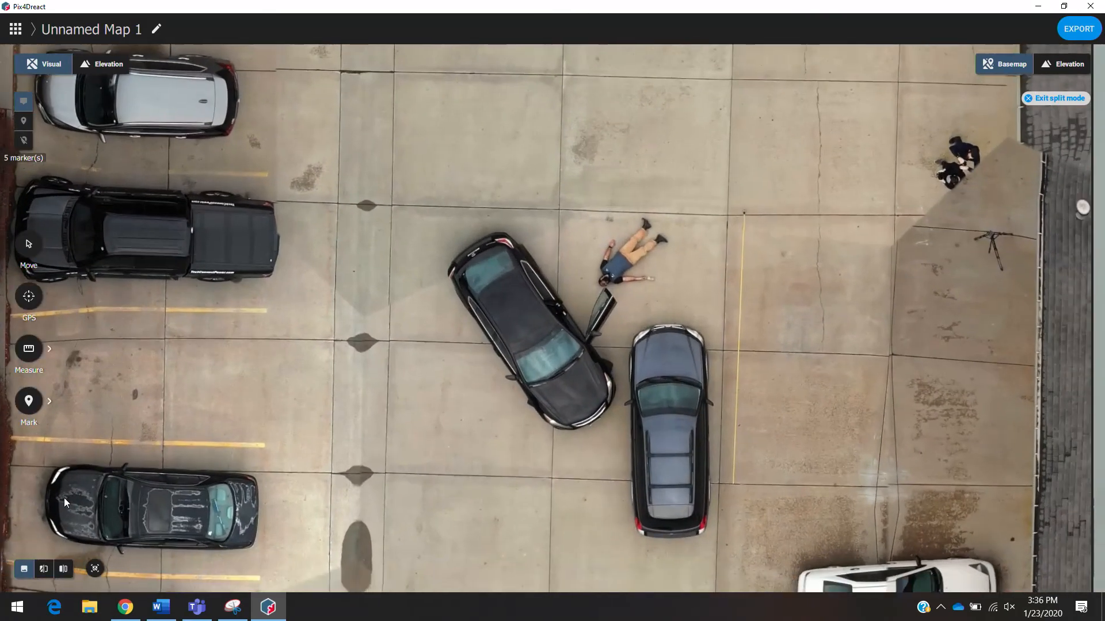
- Switch to the swipe comparison mode and slide the divider across the crash scene to compare both layers
{"action": "left_click", "coordinate": [63, 570]}
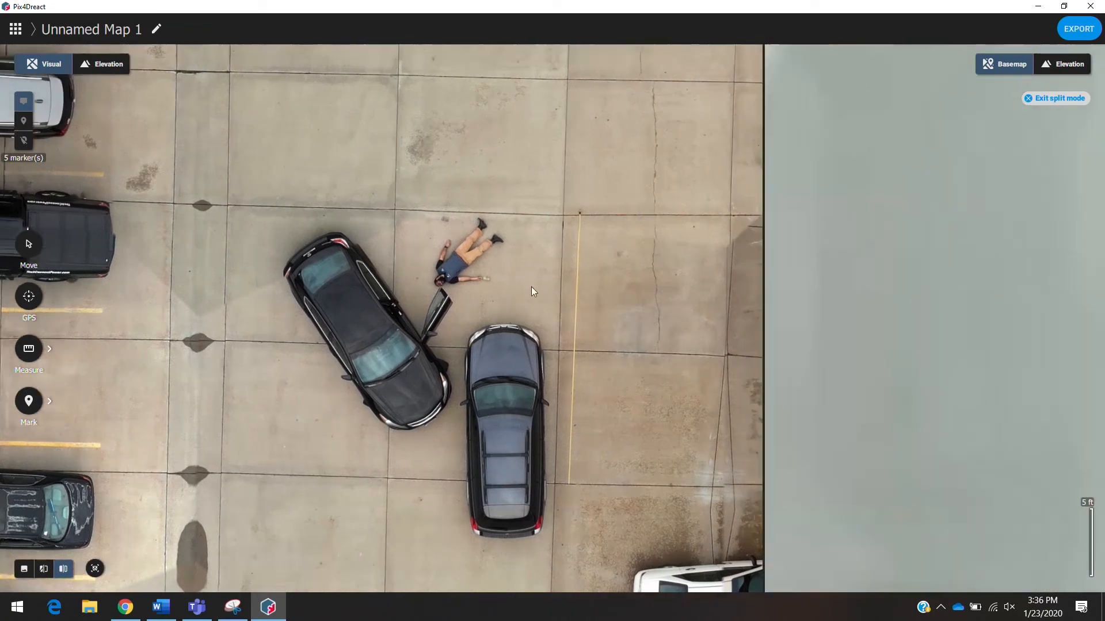
{"action": "left_click_drag", "start_coordinate": [764, 289], "coordinate": [343, 290]}
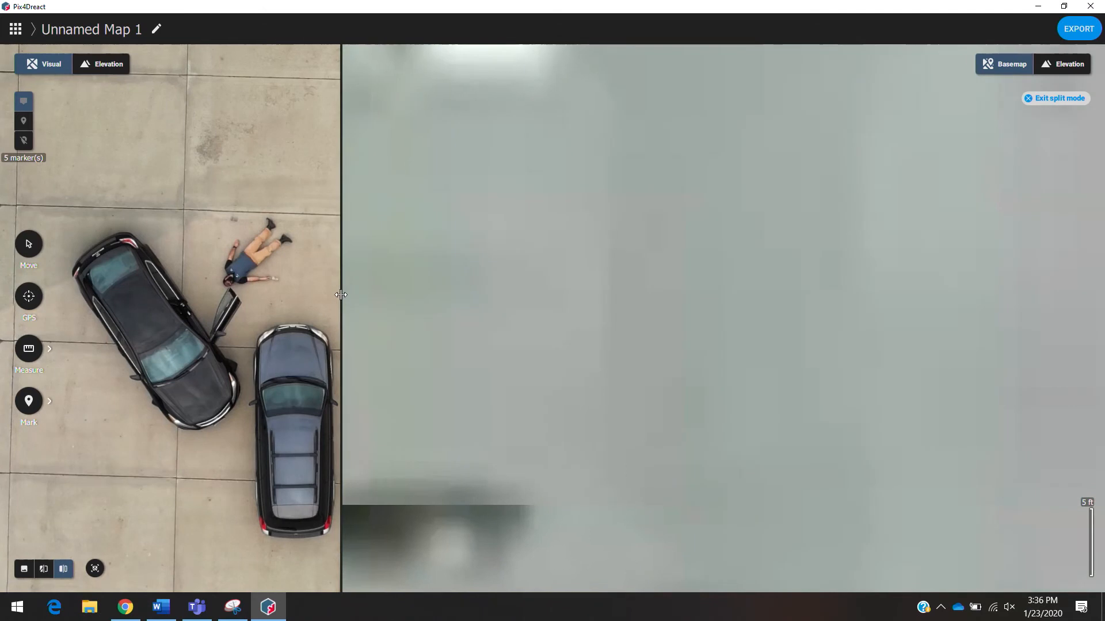
{"action": "left_click", "coordinate": [43, 572]}
{"action": "left_click_drag", "start_coordinate": [341, 375], "coordinate": [1, 408]}
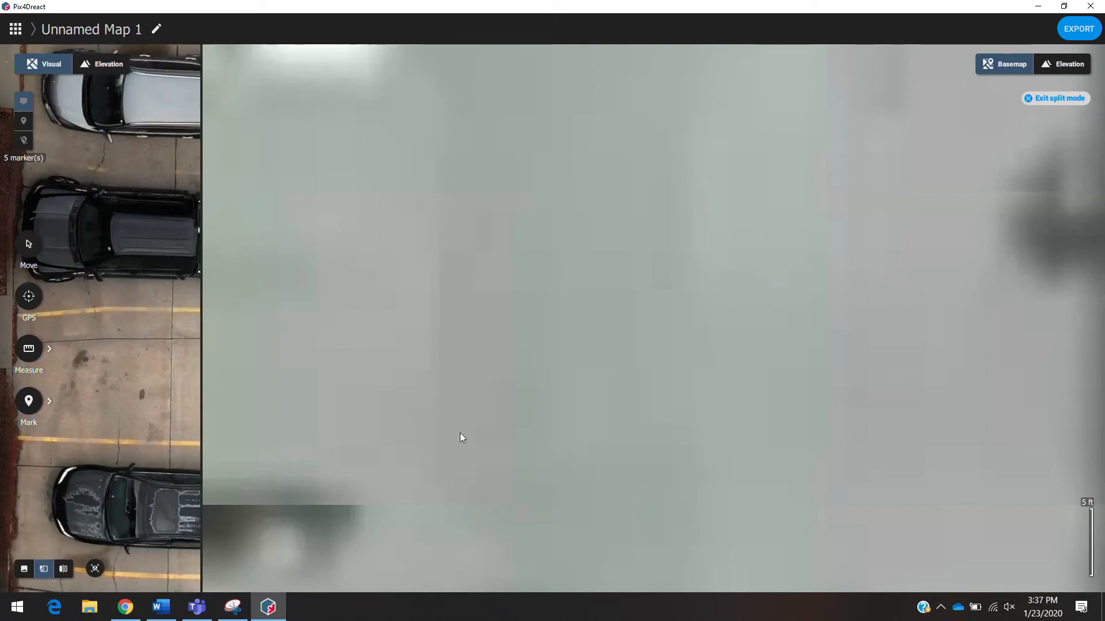
{"action": "scroll", "coordinate": [706, 432], "scroll_direction": "up", "scroll_amount": 2}
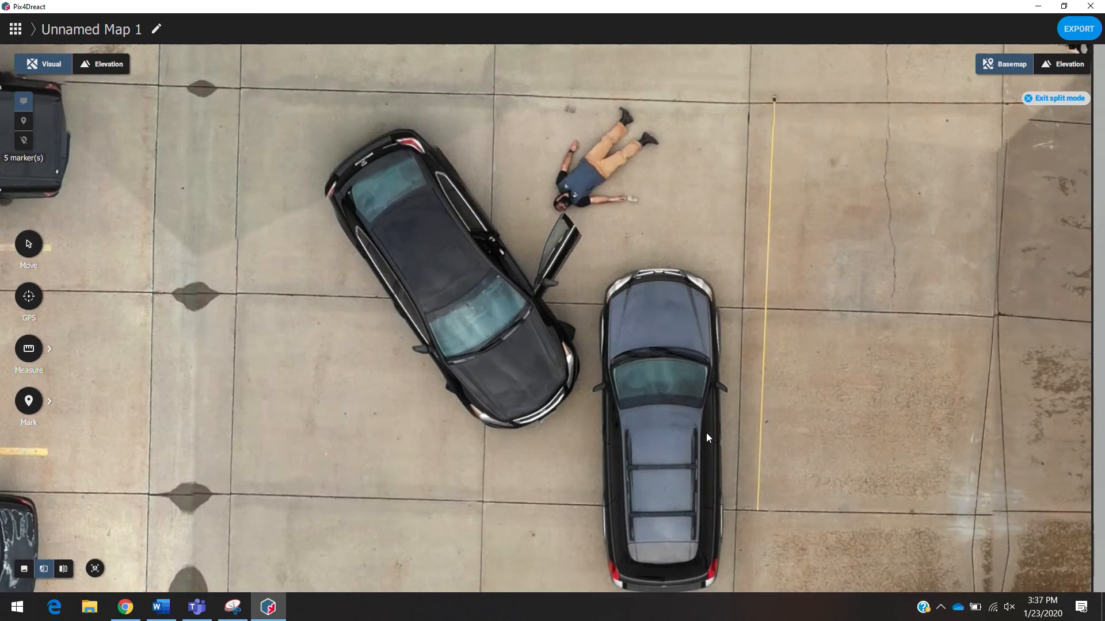
{"action": "left_click_drag", "start_coordinate": [826, 390], "coordinate": [800, 370]}
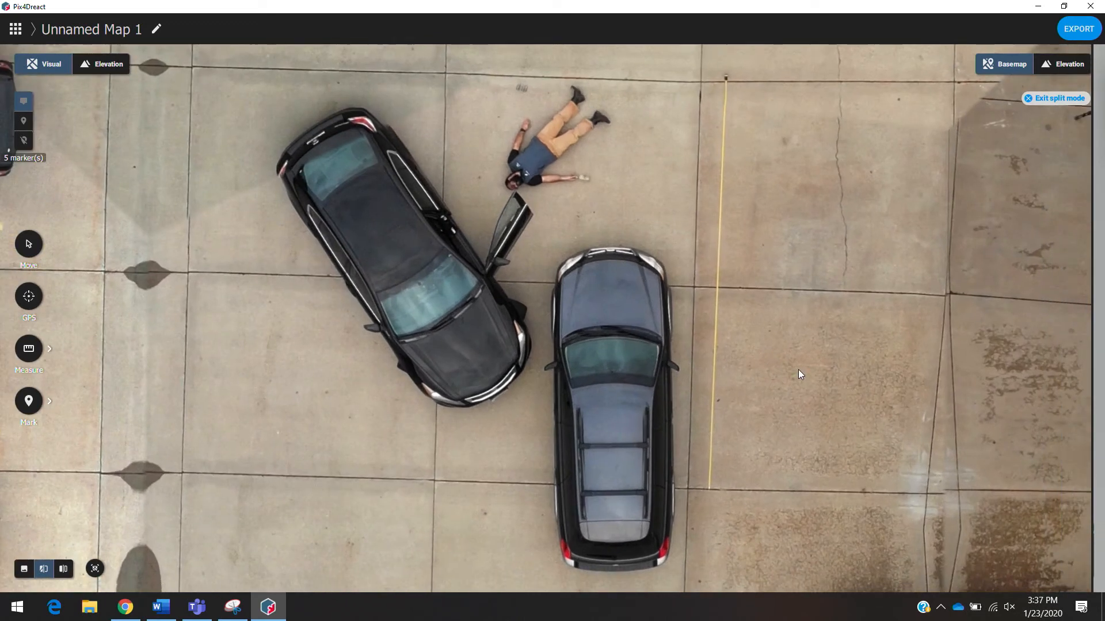
{"action": "scroll", "coordinate": [798, 369], "scroll_direction": "down", "scroll_amount": 3}
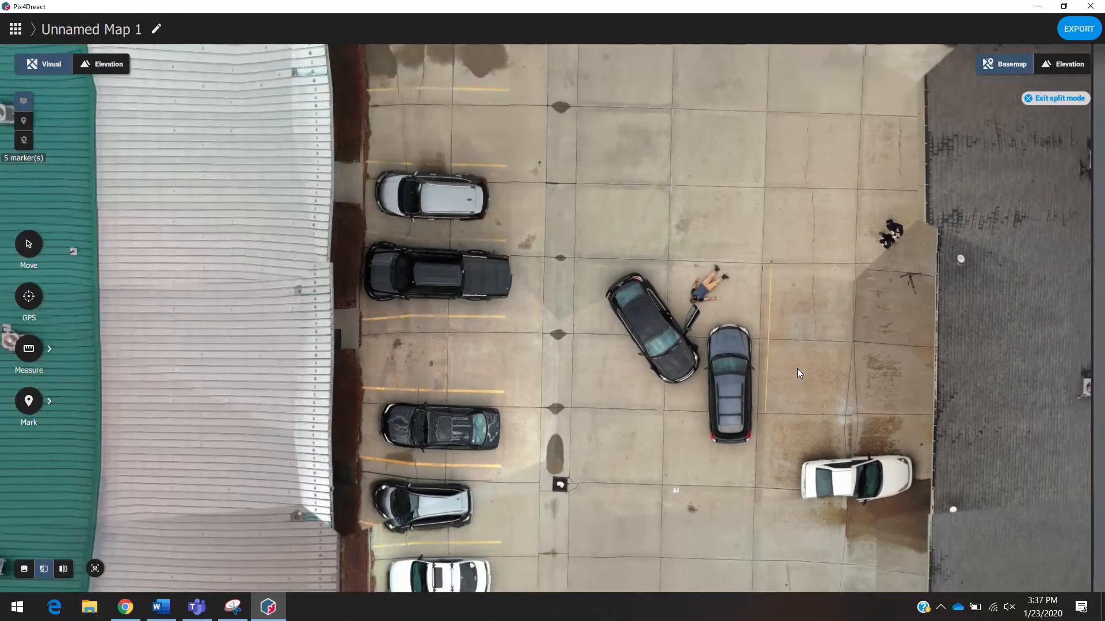
{"action": "left_click_drag", "start_coordinate": [797, 369], "coordinate": [776, 308]}
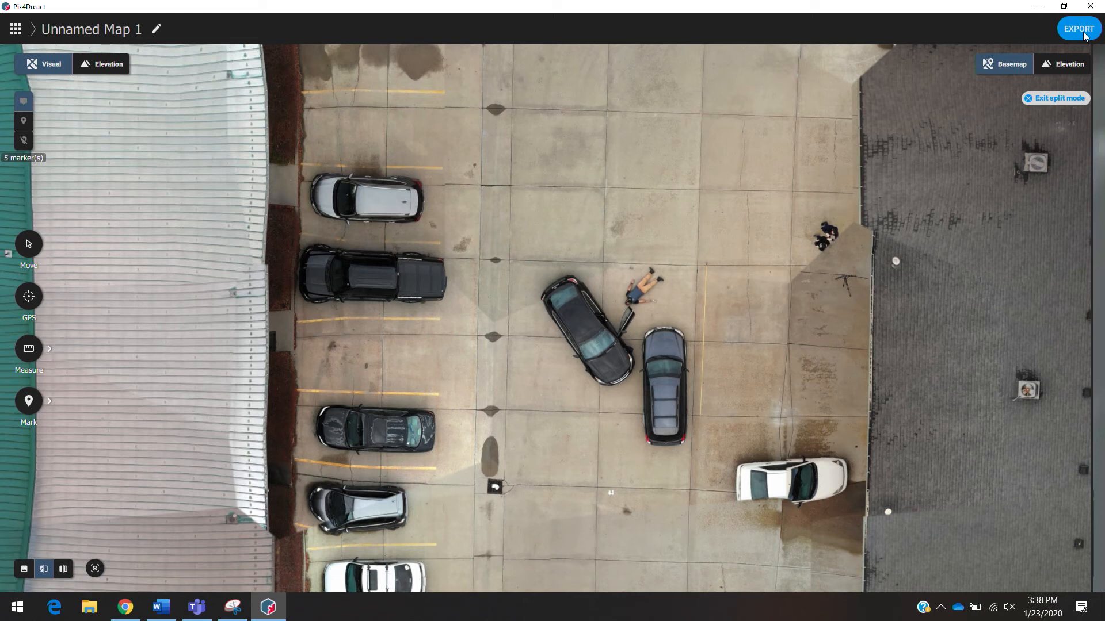
- Export a PDF report including markers, saving it to the Desktop as RMUSExample
{"action": "left_click", "coordinate": [1078, 29]}
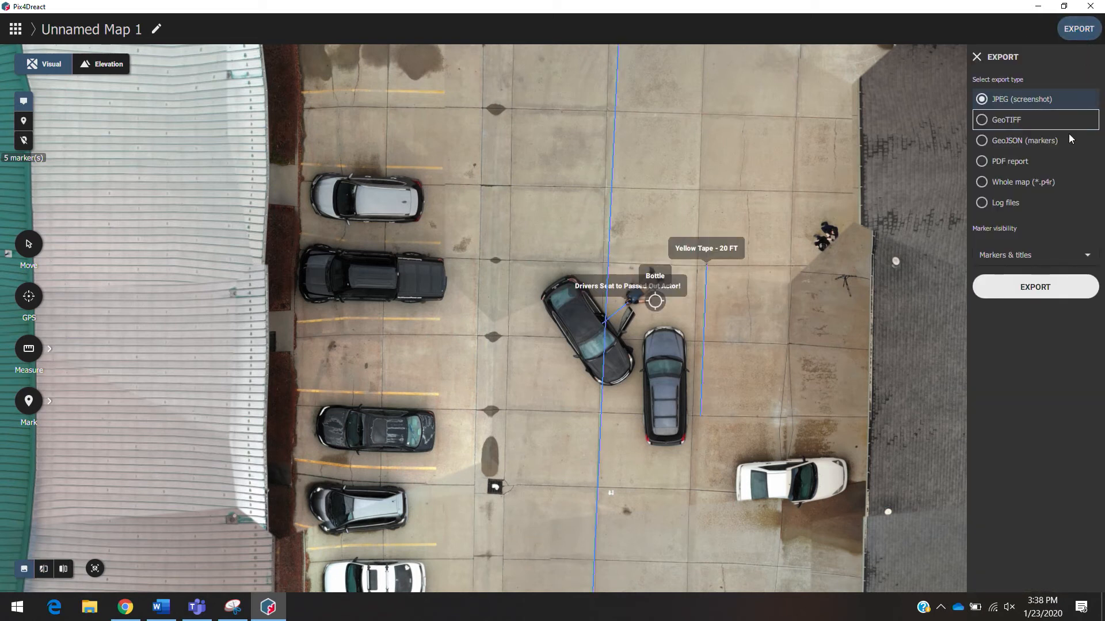
{"action": "left_click", "coordinate": [989, 163]}
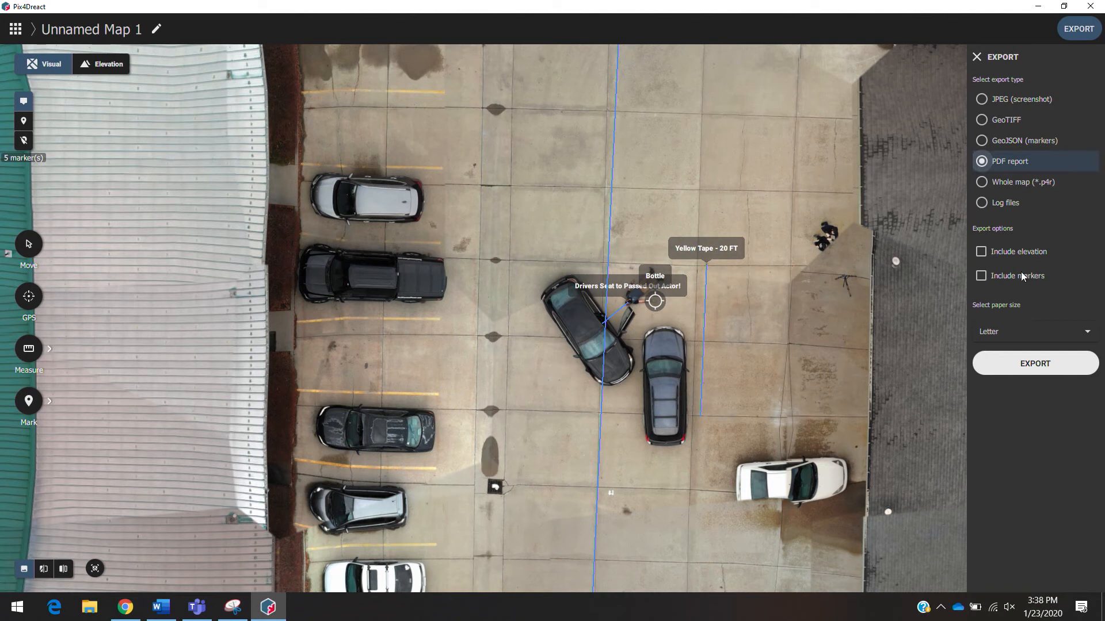
{"action": "left_click", "coordinate": [981, 276]}
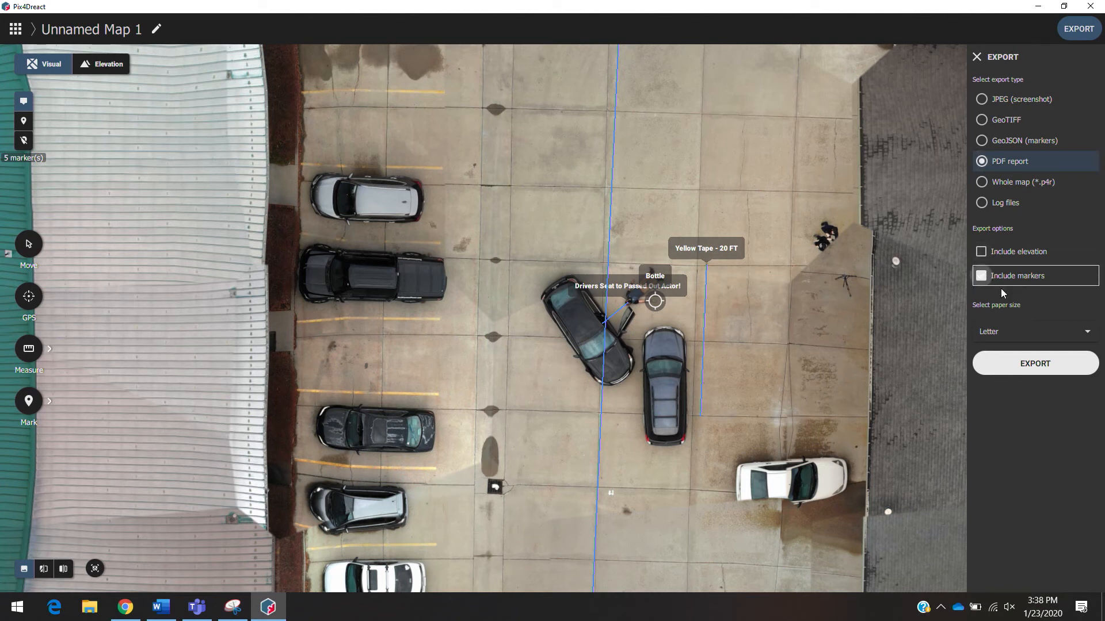
{"action": "left_click", "coordinate": [1041, 366]}
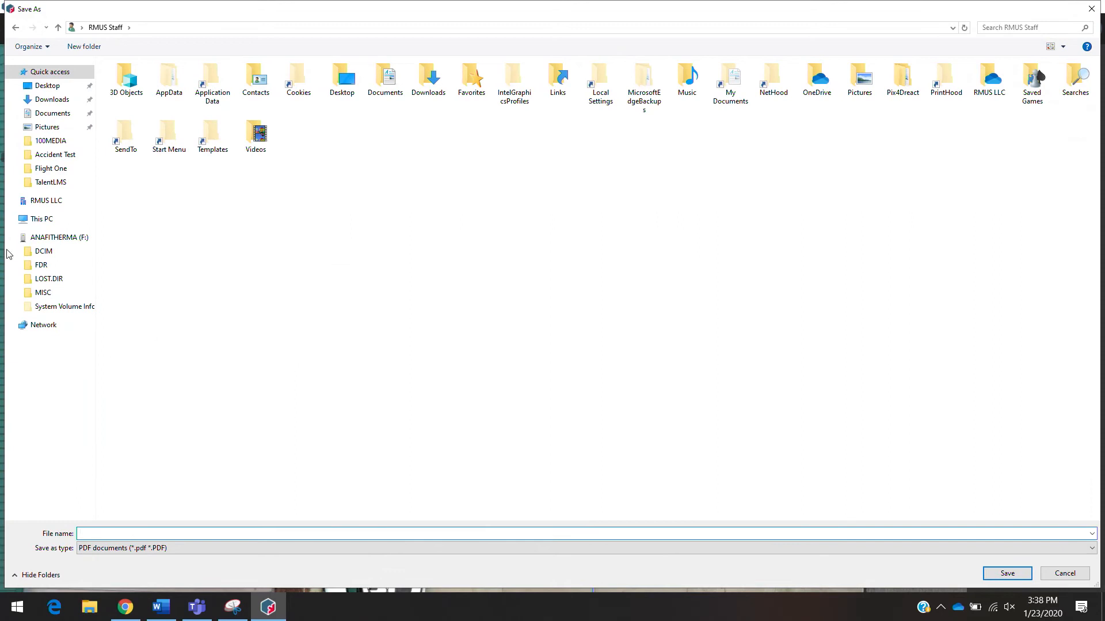
{"action": "left_click", "coordinate": [47, 86]}
{"action": "left_click", "coordinate": [222, 531]}
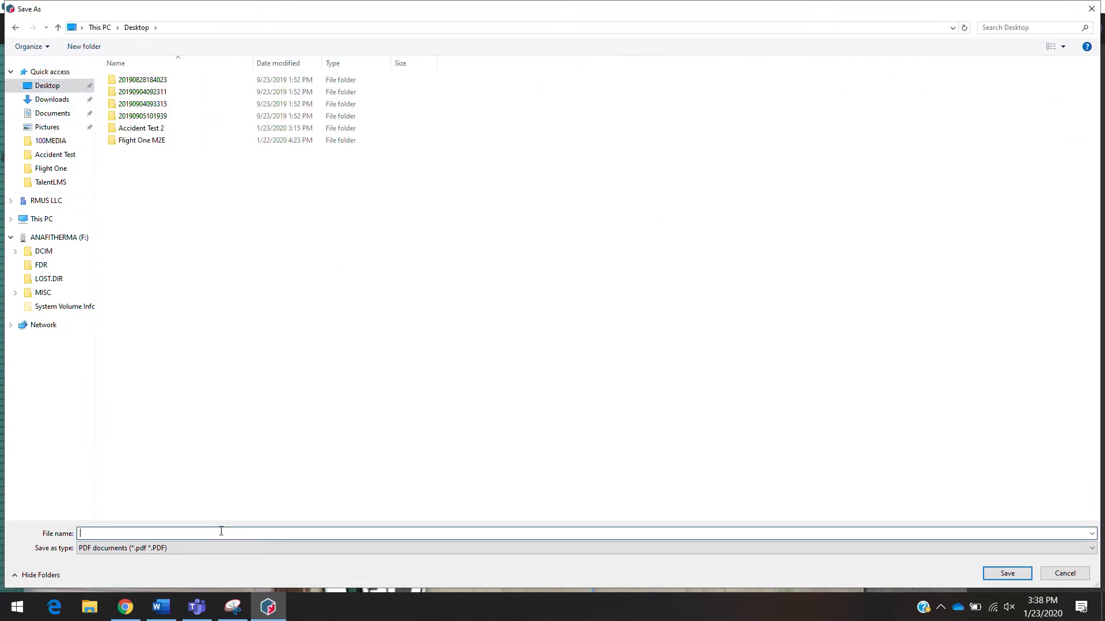
{"action": "type", "text": "RMS"}
{"action": "type", "text": "USExample"}
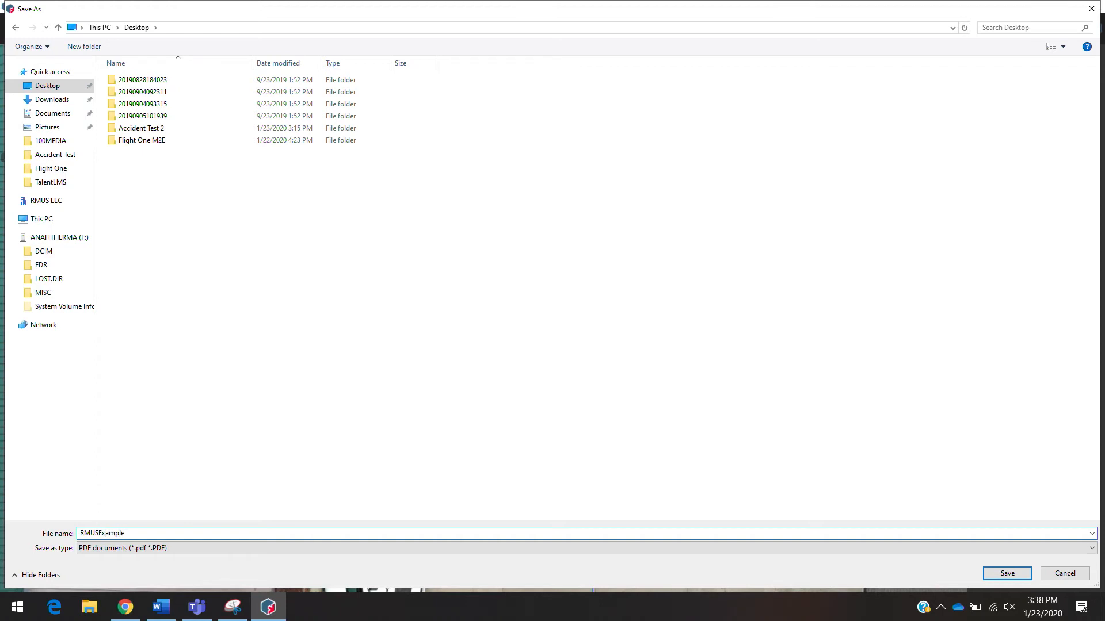
{"action": "left_click", "coordinate": [1006, 573]}
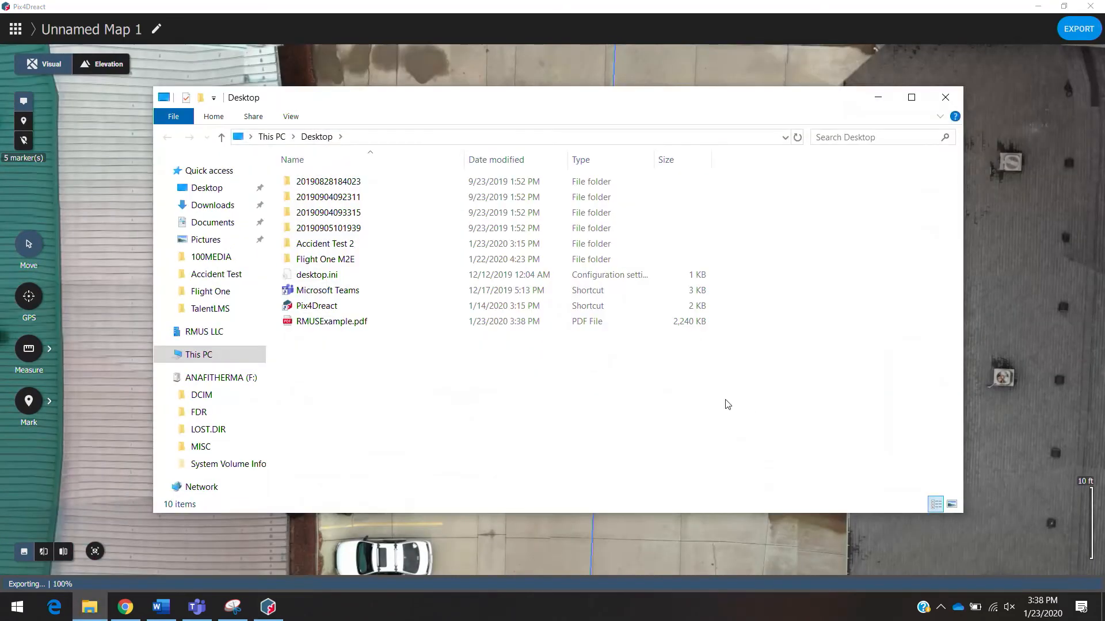
- Open the exported RMUSExample.pdf from the Desktop in the browser and scroll through the report
{"action": "left_click", "coordinate": [349, 325]}
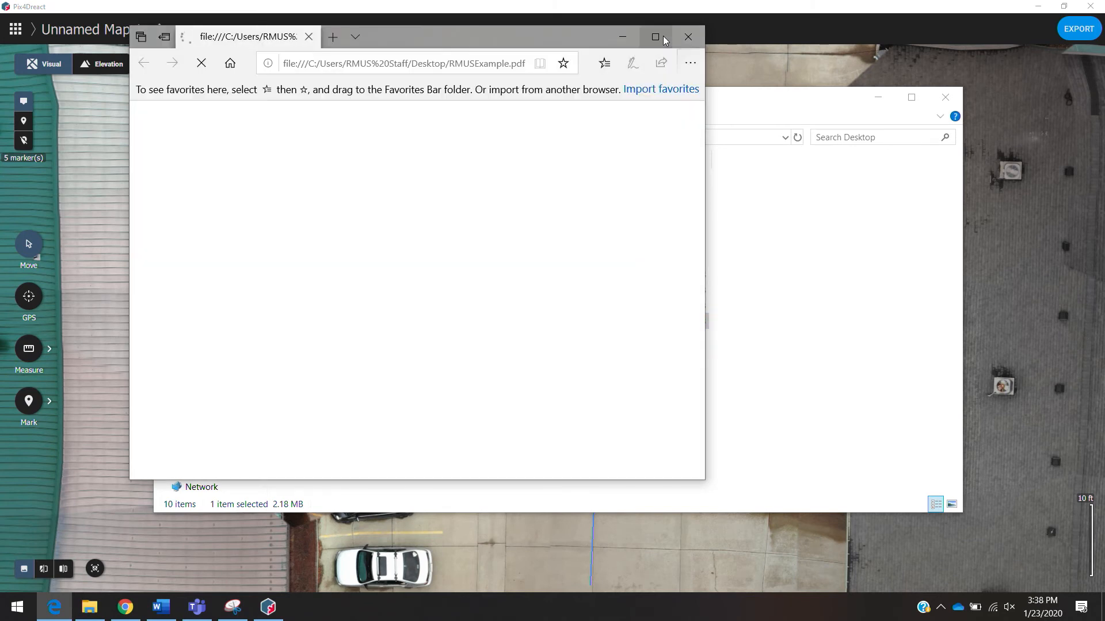
{"action": "left_click", "coordinate": [663, 37]}
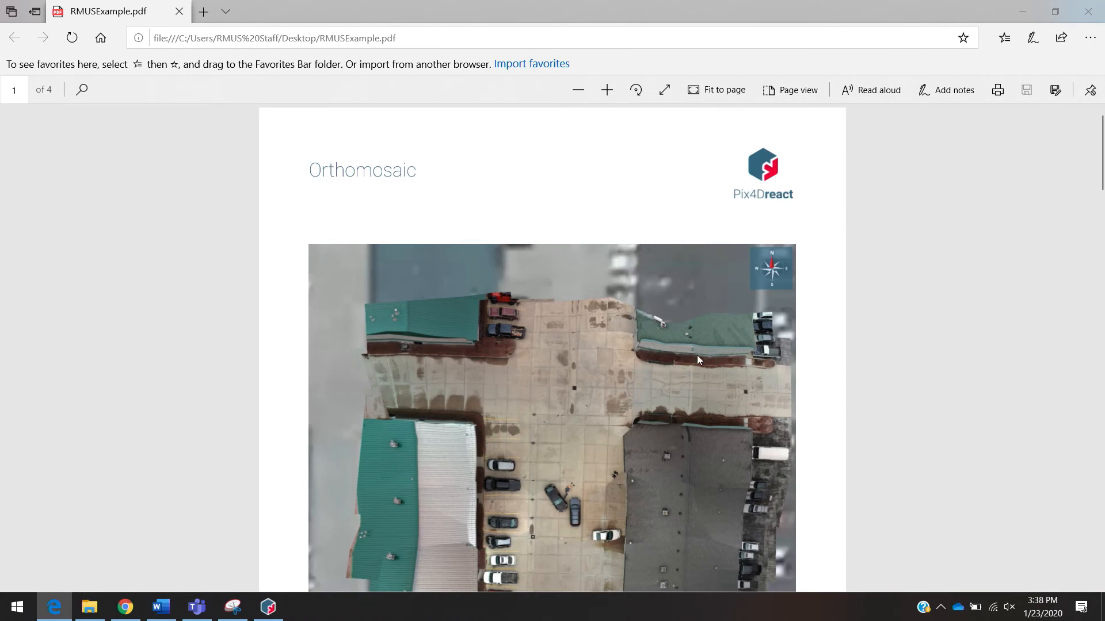
{"action": "scroll", "coordinate": [696, 355], "scroll_direction": "down", "scroll_amount": 2}
{"action": "scroll", "coordinate": [696, 354], "scroll_direction": "up", "scroll_amount": 2}
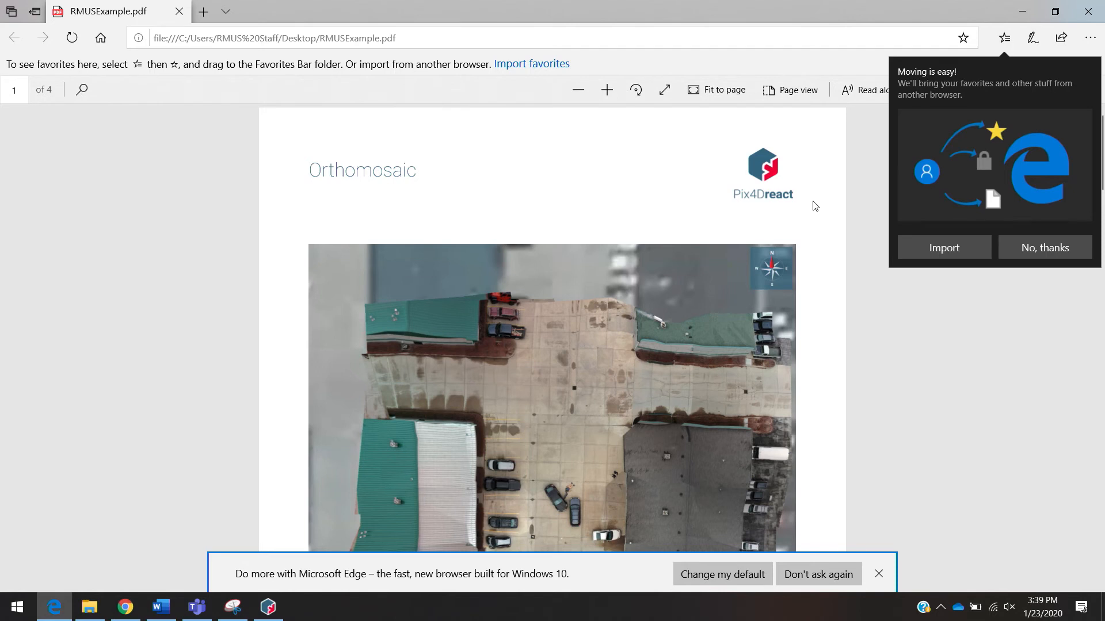
{"action": "scroll", "coordinate": [802, 266], "scroll_direction": "down", "scroll_amount": 2}
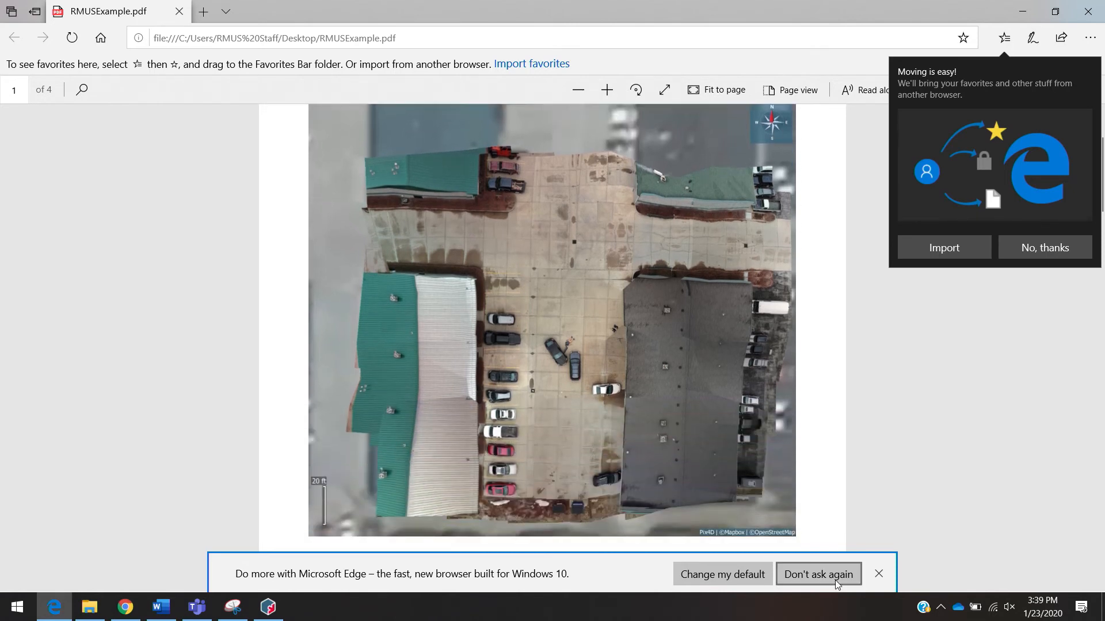
- Dismiss the browser's default-app prompt and scroll down to the report's Markers page
{"action": "left_click", "coordinate": [818, 574]}
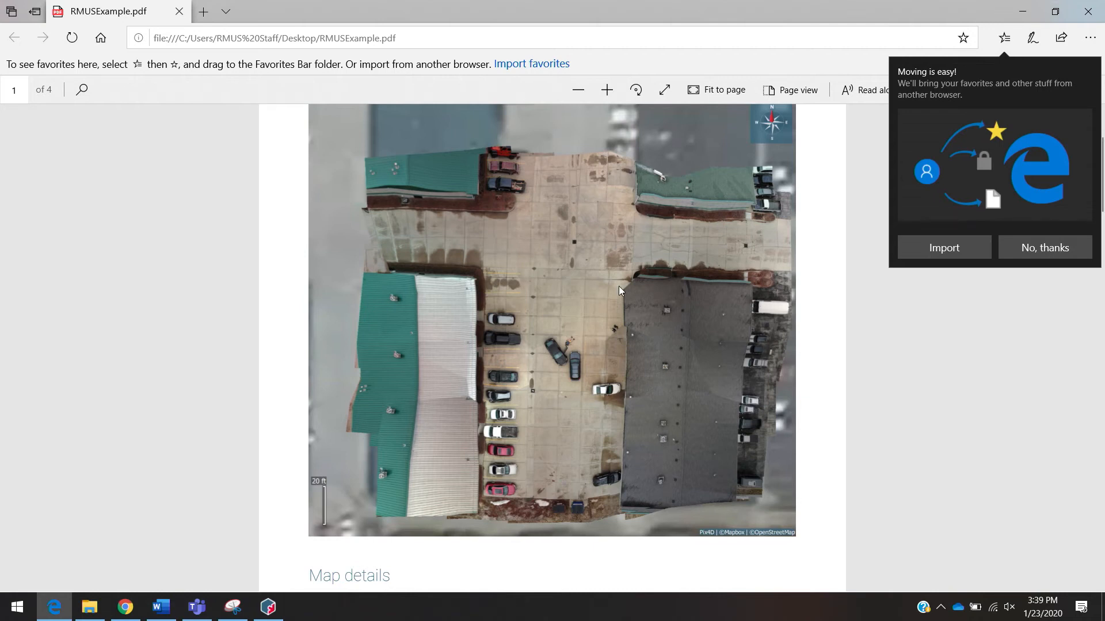
{"action": "scroll", "coordinate": [619, 286], "scroll_direction": "down", "scroll_amount": 10}
{"action": "scroll", "coordinate": [619, 285], "scroll_direction": "down", "scroll_amount": 1}
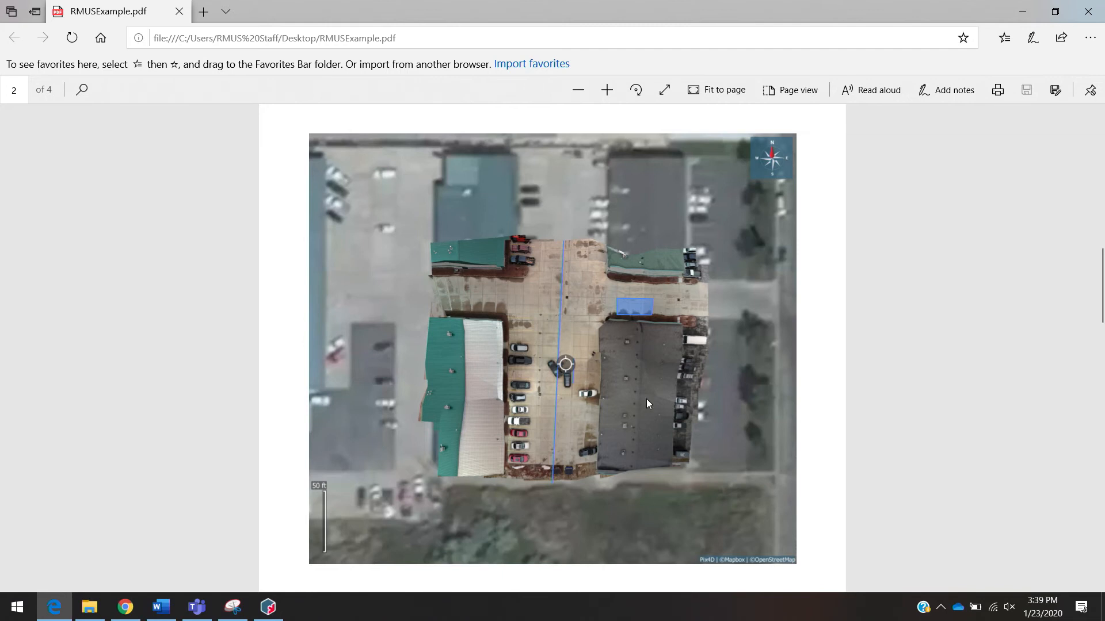
{"action": "scroll", "coordinate": [647, 399], "scroll_direction": "down", "scroll_amount": 10}
{"action": "scroll", "coordinate": [647, 403], "scroll_direction": "down", "scroll_amount": 2}
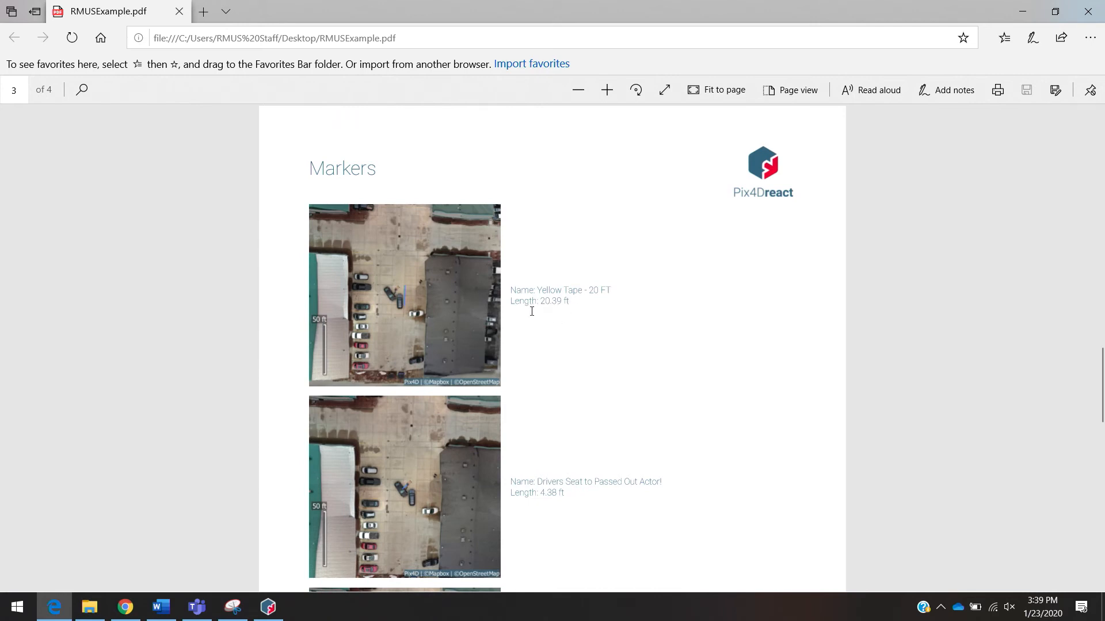
- Zoom in on the PDF and read through each marker's name, length, area and location entries
{"action": "left_click", "coordinate": [607, 90]}
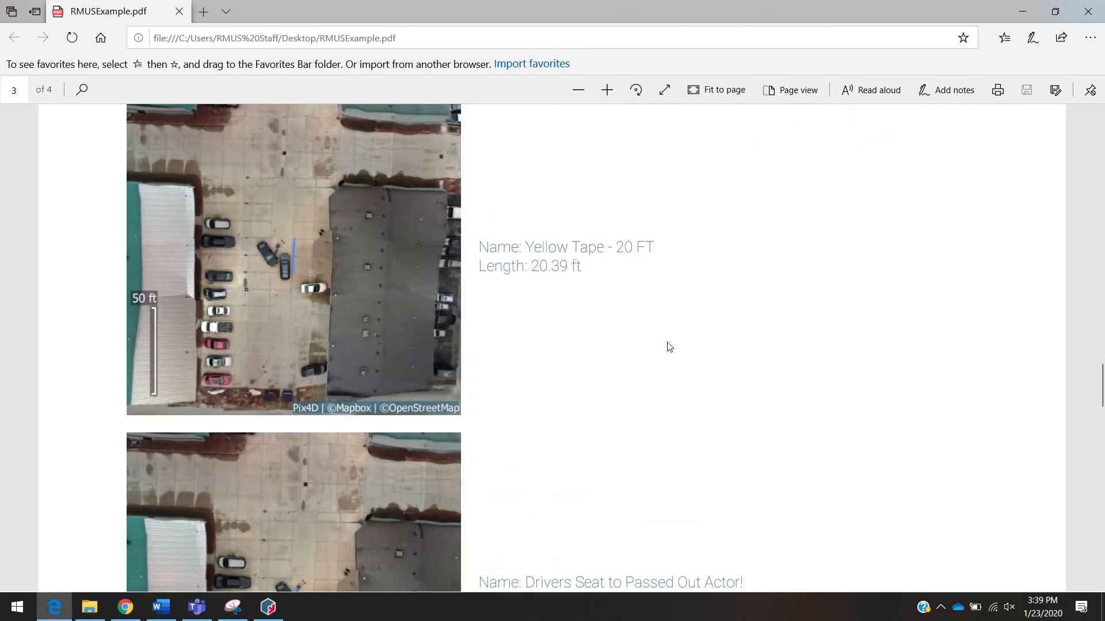
{"action": "scroll", "coordinate": [371, 454], "scroll_direction": "up", "scroll_amount": 1}
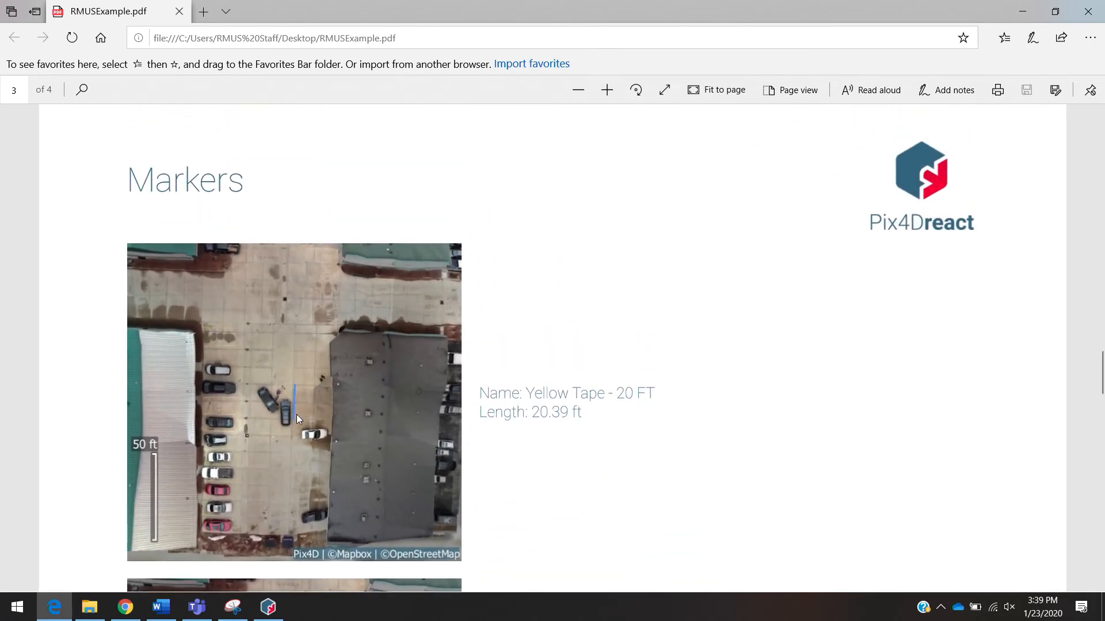
{"action": "scroll", "coordinate": [562, 423], "scroll_direction": "down", "scroll_amount": 10}
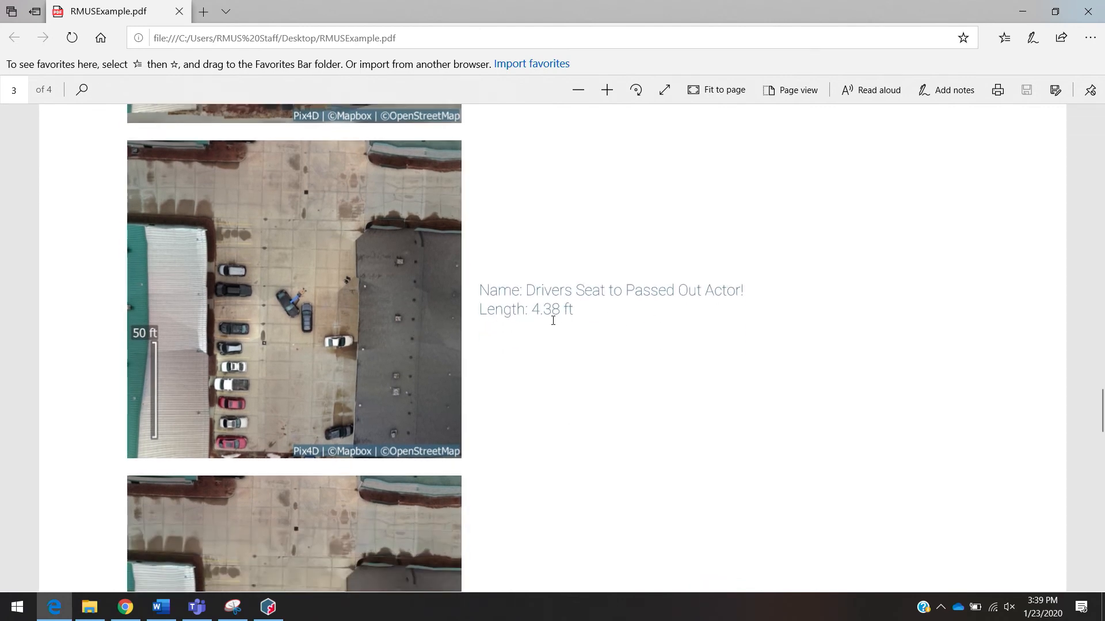
{"action": "scroll", "coordinate": [550, 323], "scroll_direction": "down", "scroll_amount": 6}
{"action": "scroll", "coordinate": [551, 326], "scroll_direction": "down", "scroll_amount": 3}
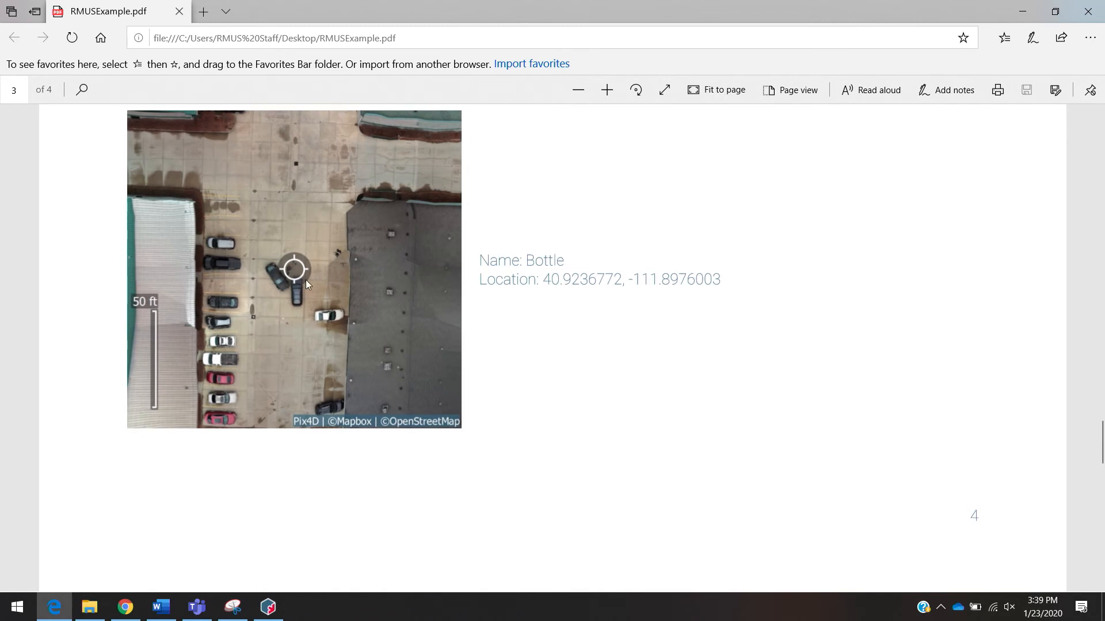
{"action": "scroll", "coordinate": [306, 280], "scroll_direction": "down", "scroll_amount": 15}
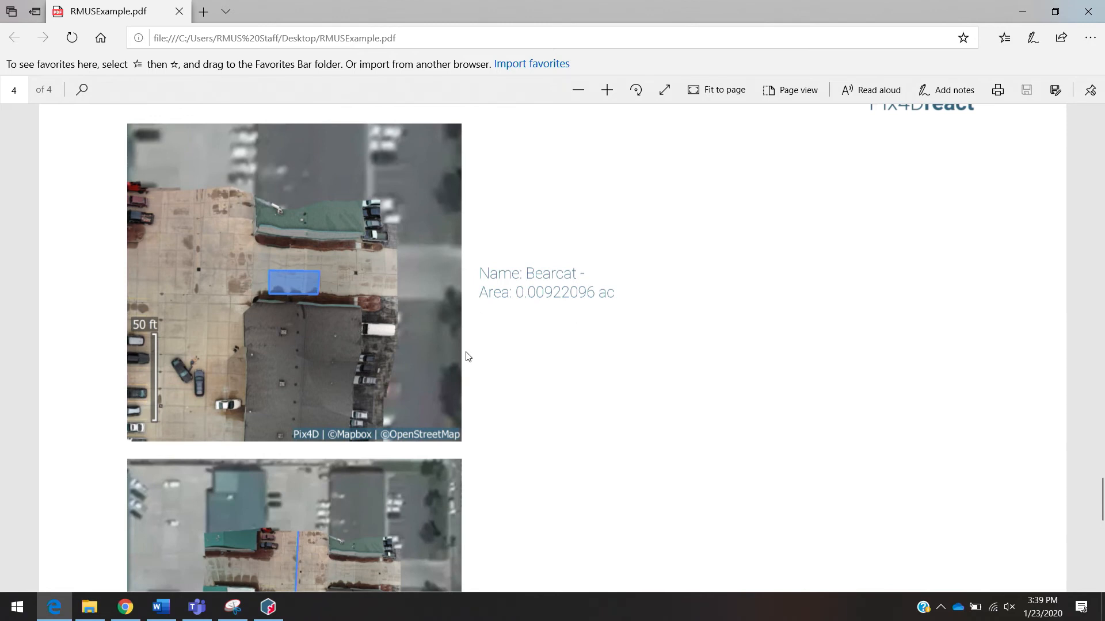
{"action": "scroll", "coordinate": [472, 353], "scroll_direction": "down", "scroll_amount": 6}
{"action": "scroll", "coordinate": [462, 361], "scroll_direction": "down", "scroll_amount": 1}
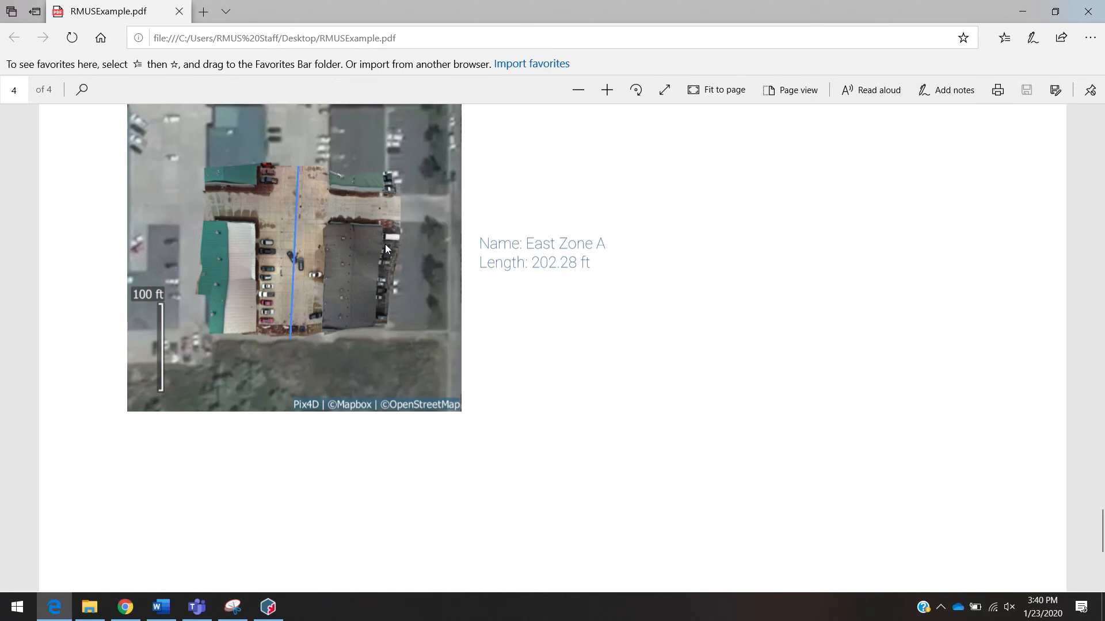
{"action": "scroll", "coordinate": [509, 328], "scroll_direction": "down", "scroll_amount": 1}
{"action": "scroll", "coordinate": [509, 329], "scroll_direction": "up", "scroll_amount": 8}
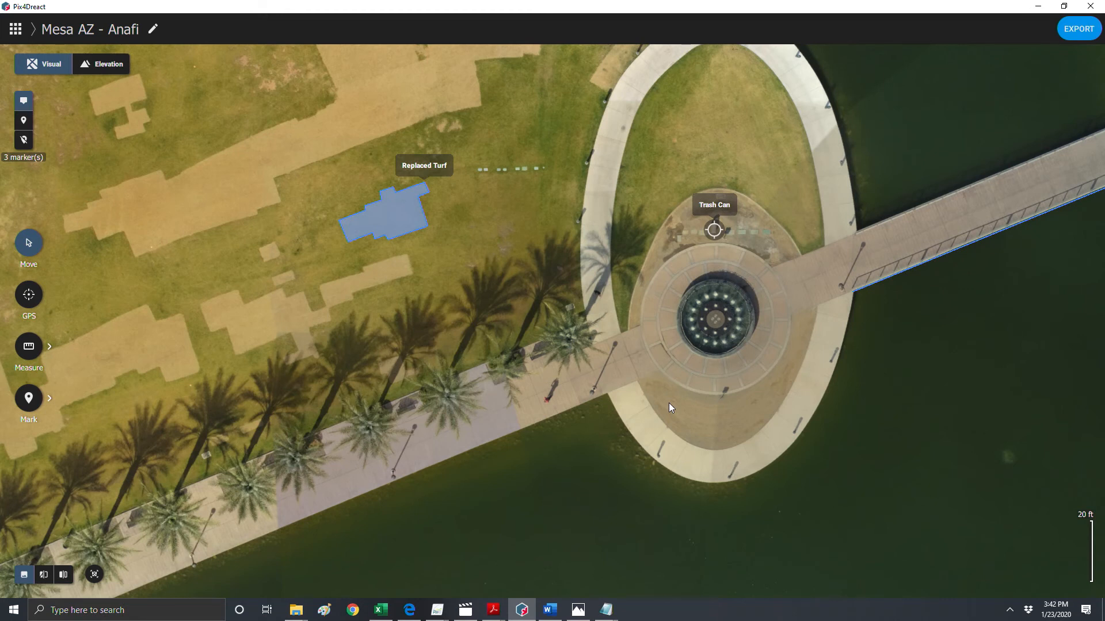
- Pan and zoom around the fountain and walkway on the Mesa AZ - Anafi map to inspect the imagery
{"action": "left_click_drag", "start_coordinate": [669, 403], "coordinate": [743, 340]}
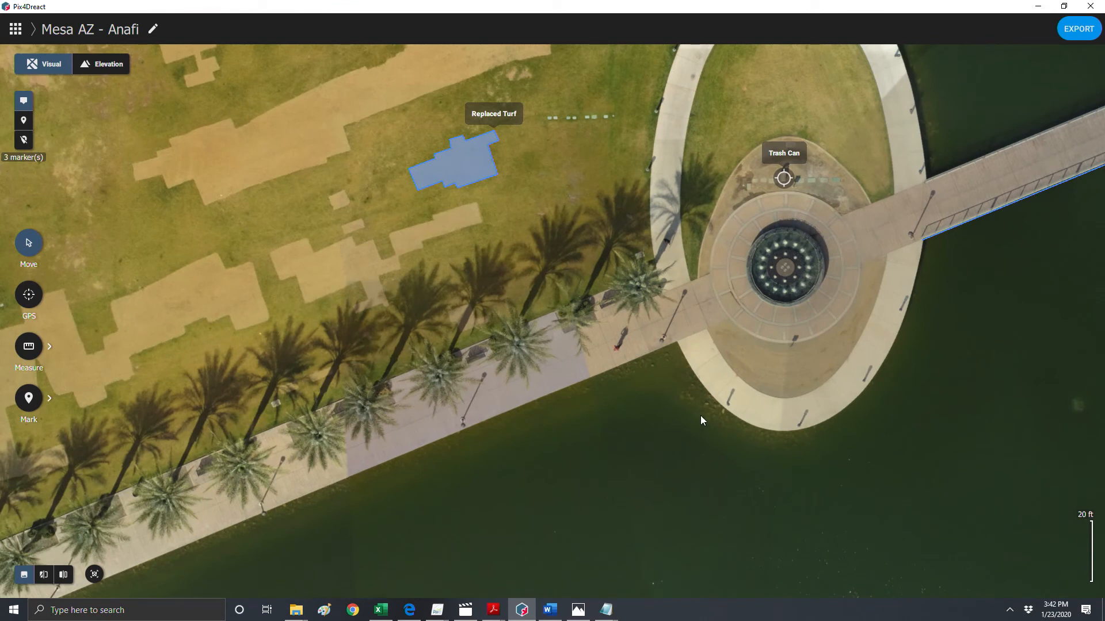
{"action": "left_click_drag", "start_coordinate": [699, 415], "coordinate": [736, 412]}
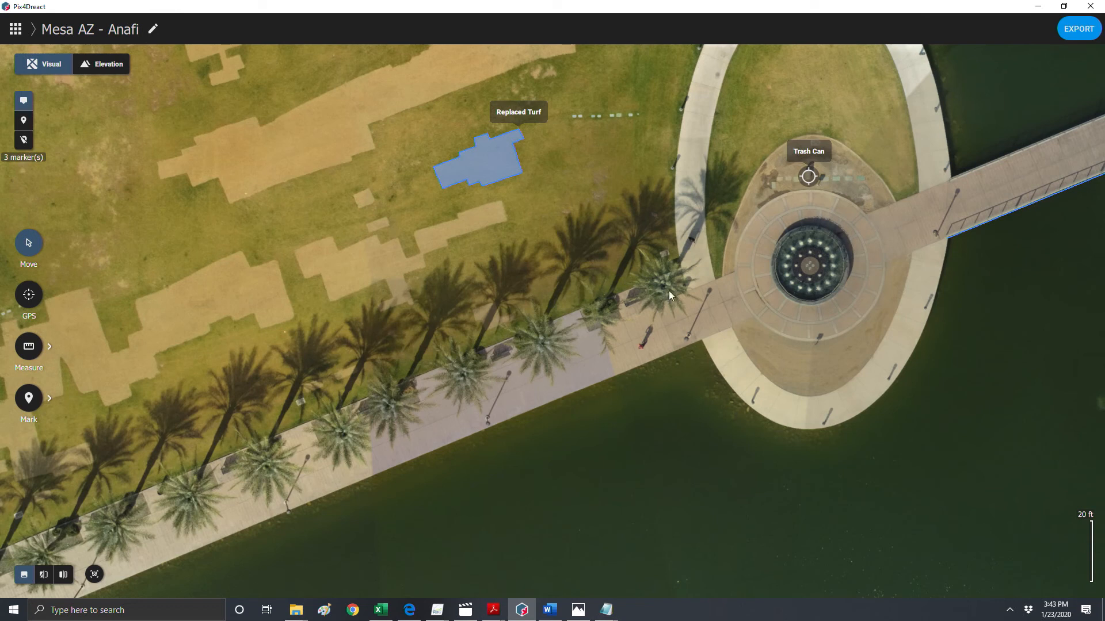
{"action": "scroll", "coordinate": [728, 359], "scroll_direction": "up", "scroll_amount": 5}
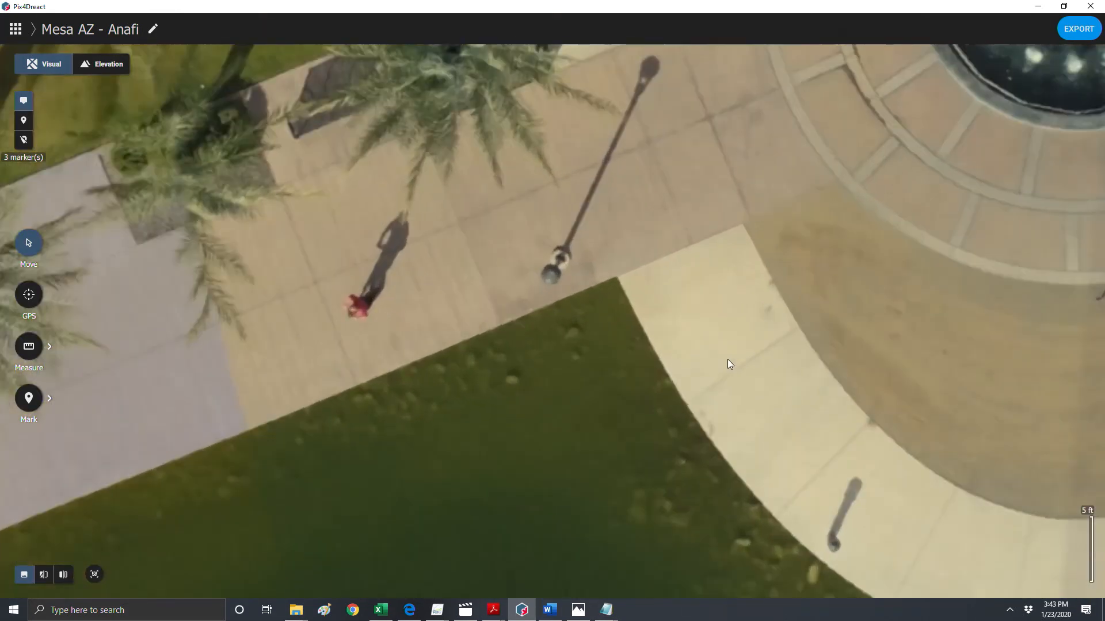
{"action": "left_click_drag", "start_coordinate": [681, 194], "coordinate": [668, 73]}
{"action": "left_click_drag", "start_coordinate": [641, 377], "coordinate": [627, 271]}
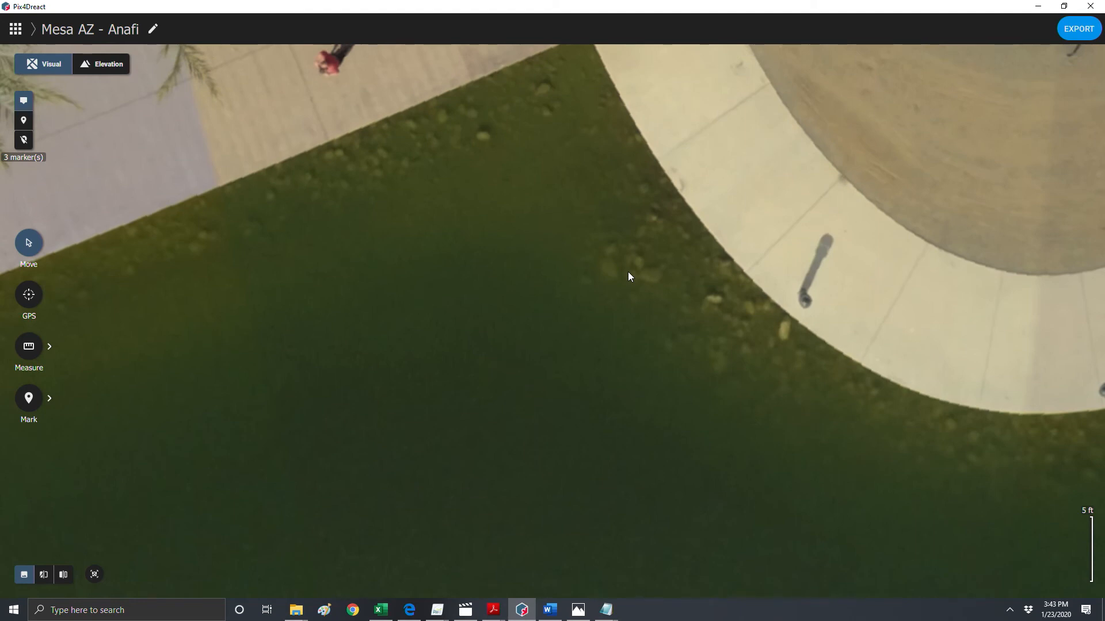
{"action": "scroll", "coordinate": [651, 324], "scroll_direction": "down", "scroll_amount": 2}
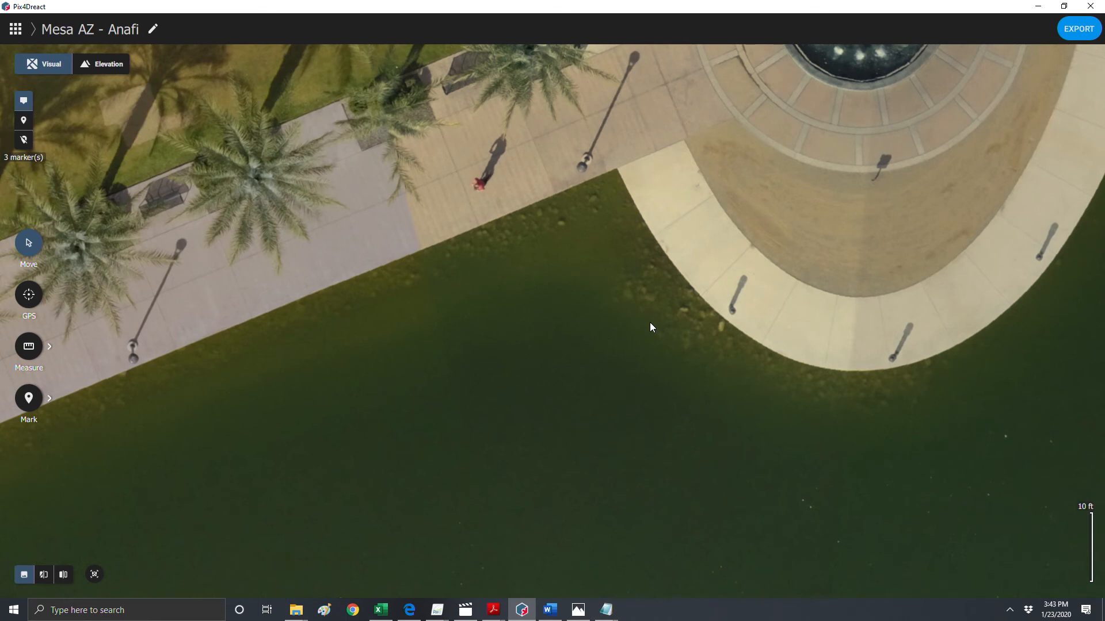
{"action": "scroll", "coordinate": [633, 300], "scroll_direction": "up", "scroll_amount": 3}
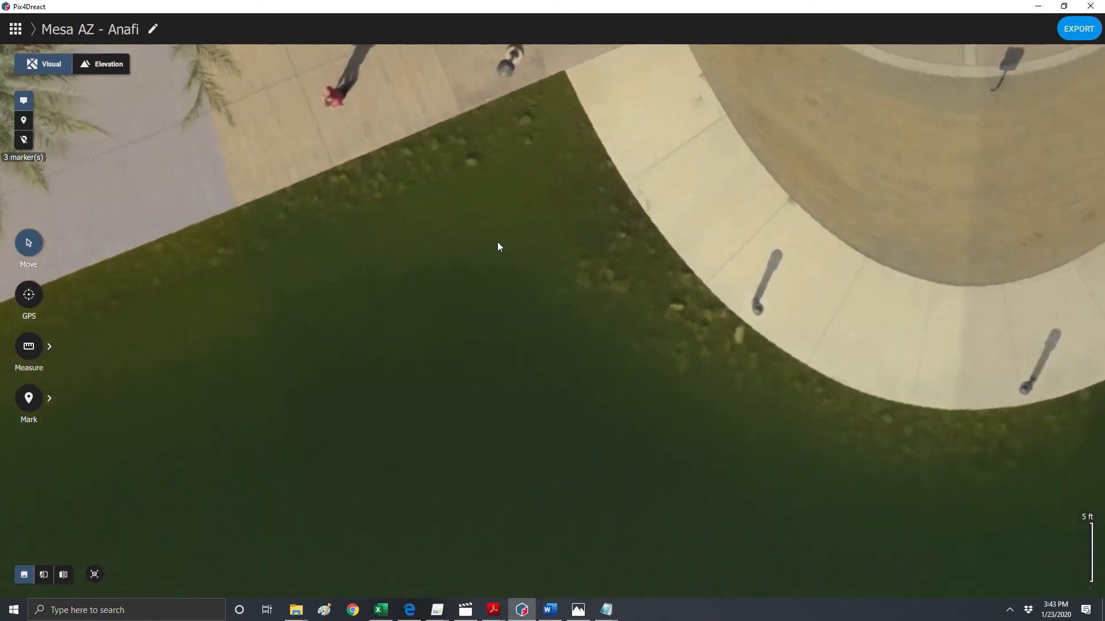
{"action": "left_click_drag", "start_coordinate": [497, 241], "coordinate": [642, 416]}
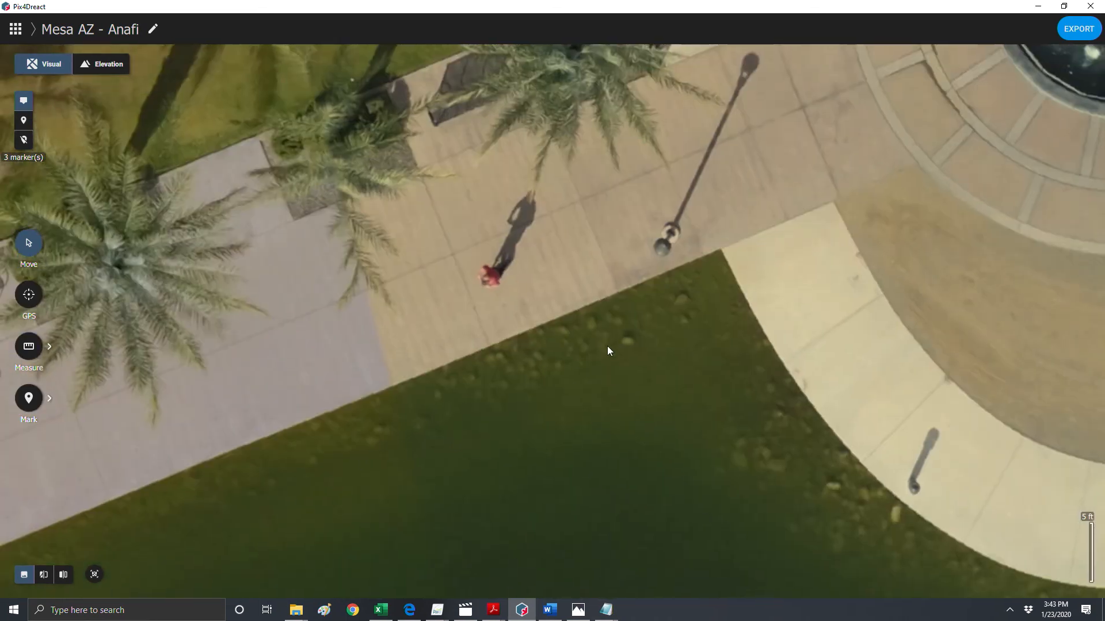
{"action": "left_click_drag", "start_coordinate": [723, 397], "coordinate": [605, 283]}
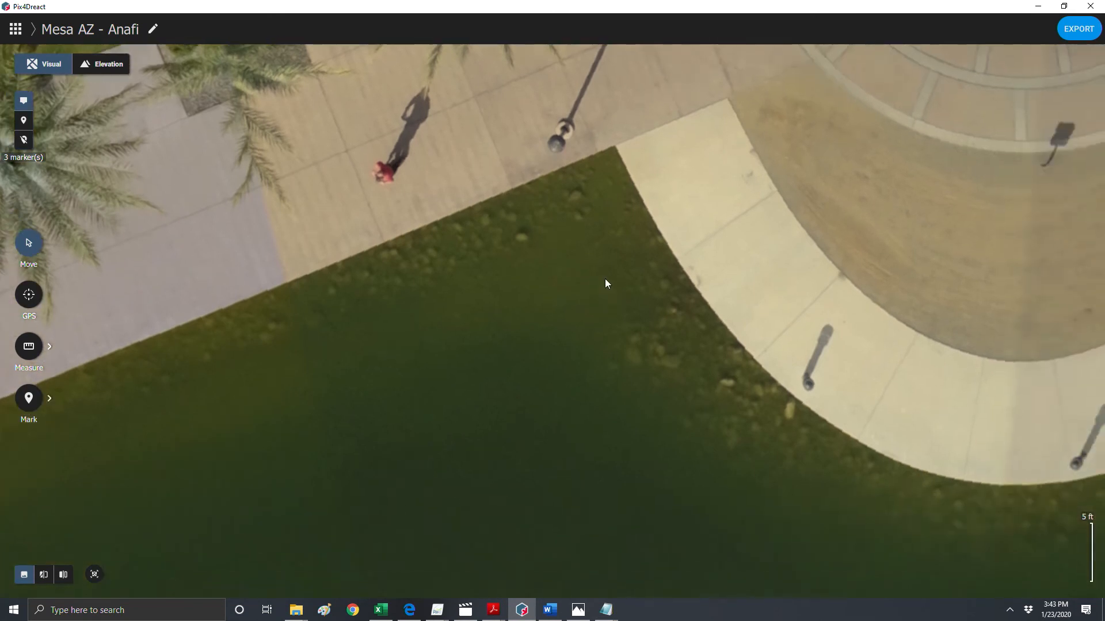
{"action": "left_click_drag", "start_coordinate": [726, 392], "coordinate": [547, 244]}
{"action": "left_click_drag", "start_coordinate": [627, 249], "coordinate": [588, 185]}
{"action": "left_click_drag", "start_coordinate": [567, 429], "coordinate": [643, 175]}
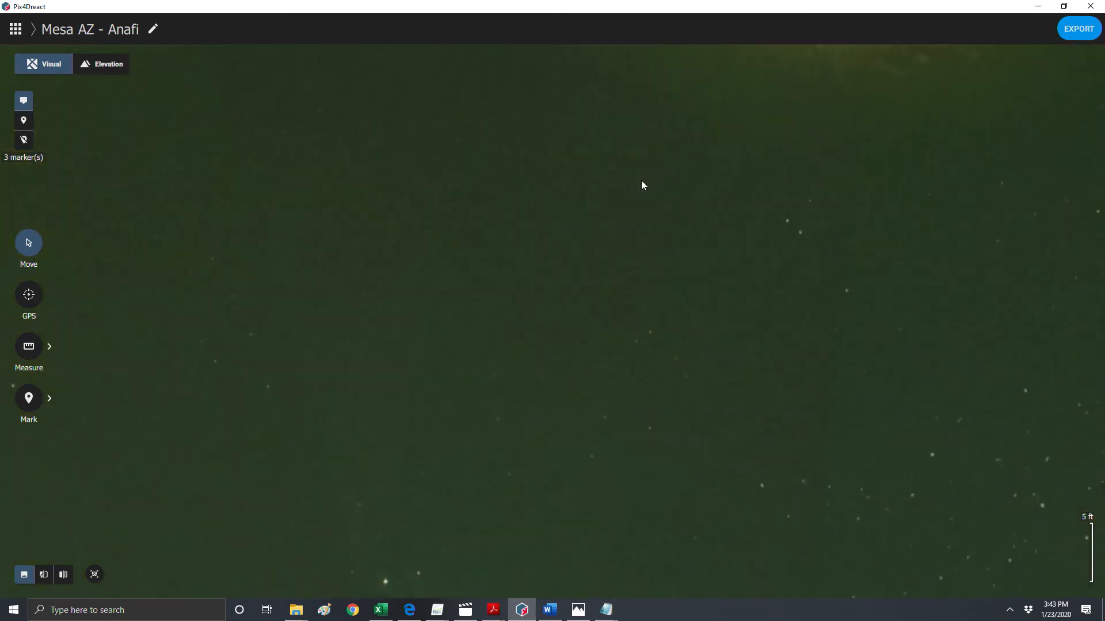
{"action": "left_click_drag", "start_coordinate": [636, 416], "coordinate": [525, 202]}
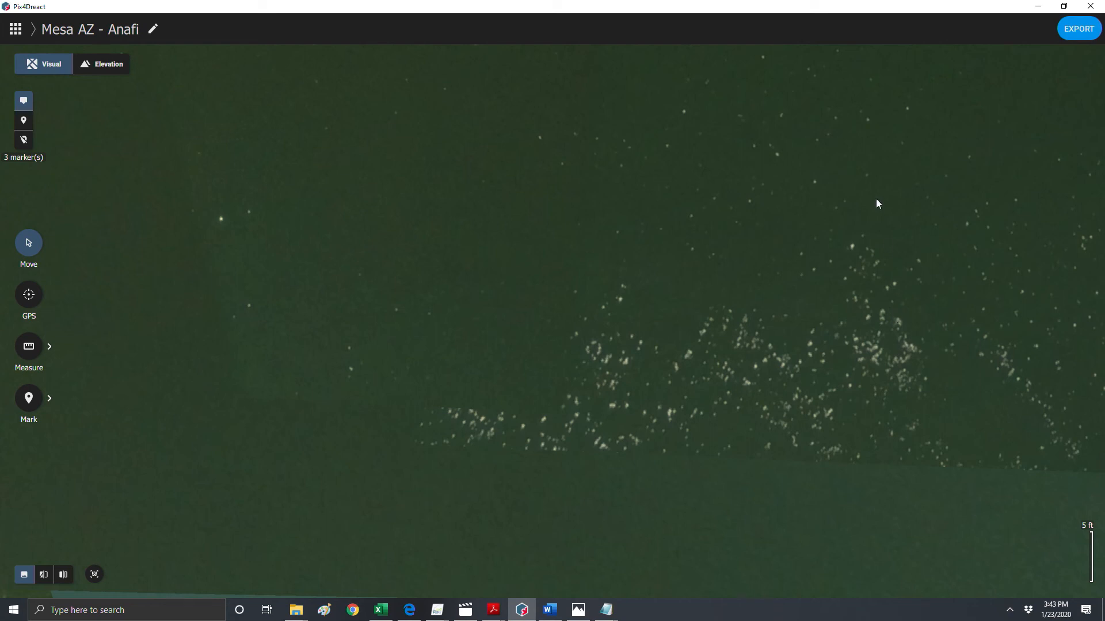
{"action": "scroll", "coordinate": [707, 358], "scroll_direction": "down", "scroll_amount": 3}
{"action": "left_click_drag", "start_coordinate": [666, 400], "coordinate": [667, 441]}
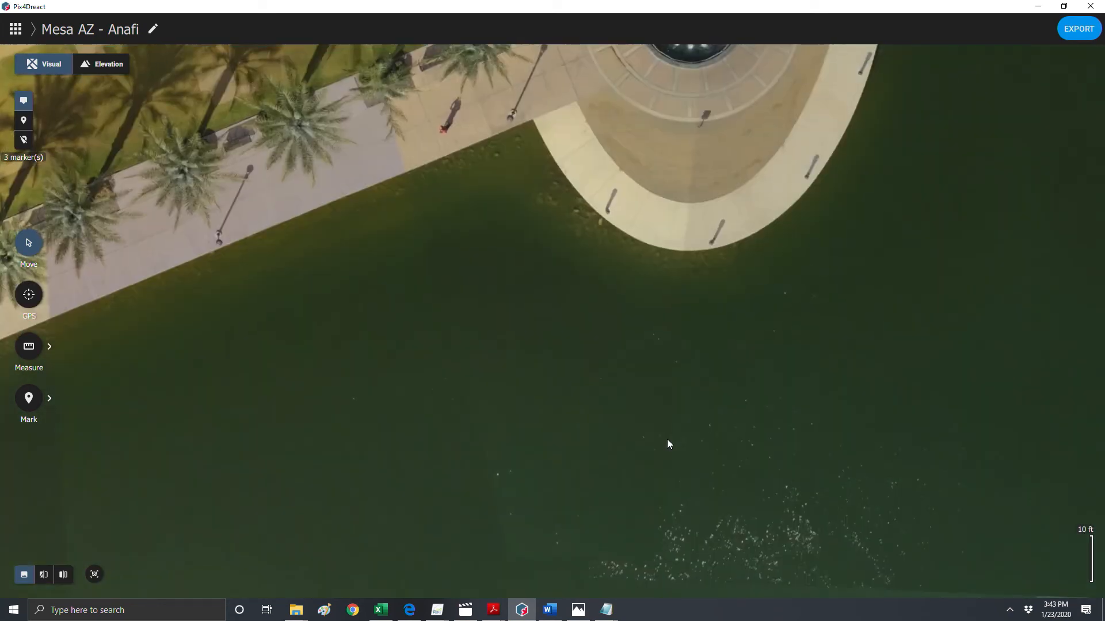
{"action": "scroll", "coordinate": [667, 439], "scroll_direction": "down", "scroll_amount": 3}
{"action": "left_click_drag", "start_coordinate": [559, 341], "coordinate": [592, 489]}
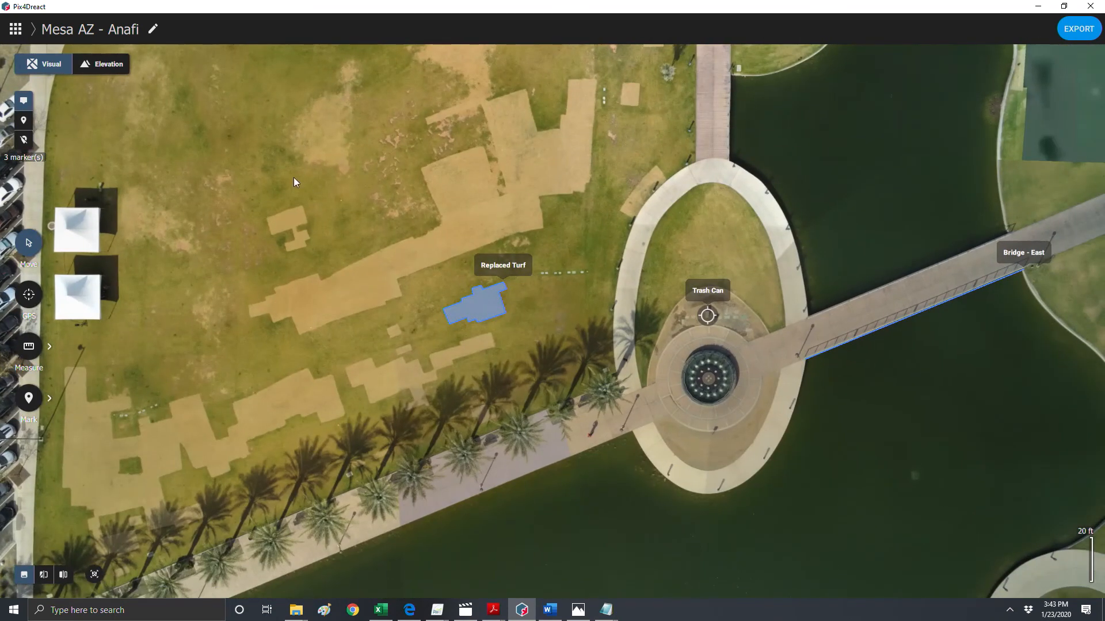
- Close the current map and open the OCR_BURN_Hotzone map from the maps list
{"action": "left_click", "coordinate": [16, 29]}
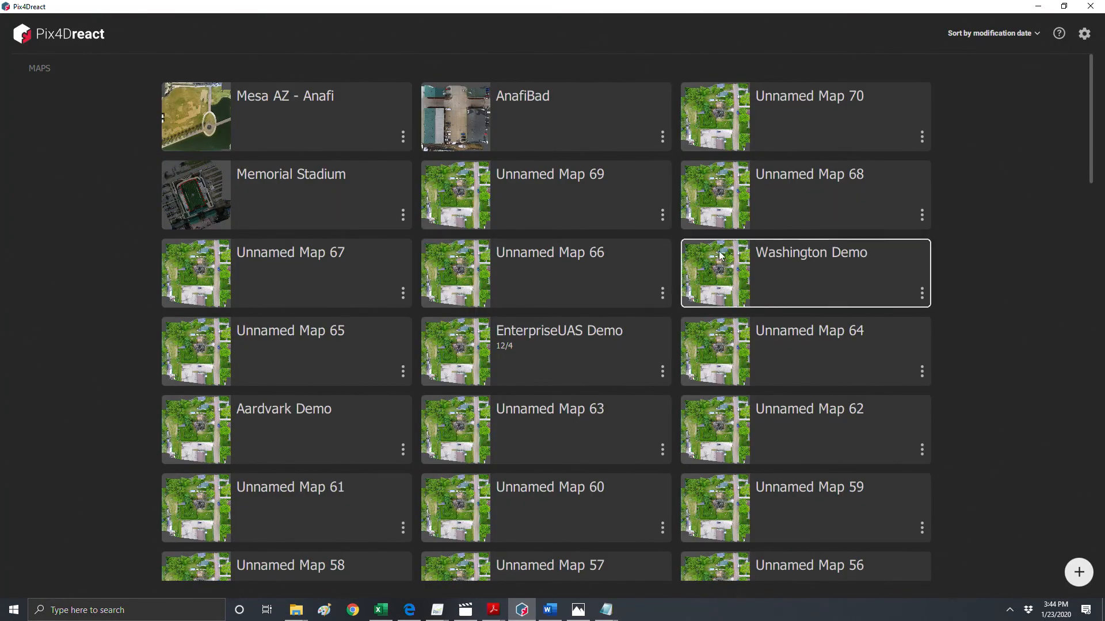
{"action": "scroll", "coordinate": [982, 445], "scroll_direction": "down", "scroll_amount": 20}
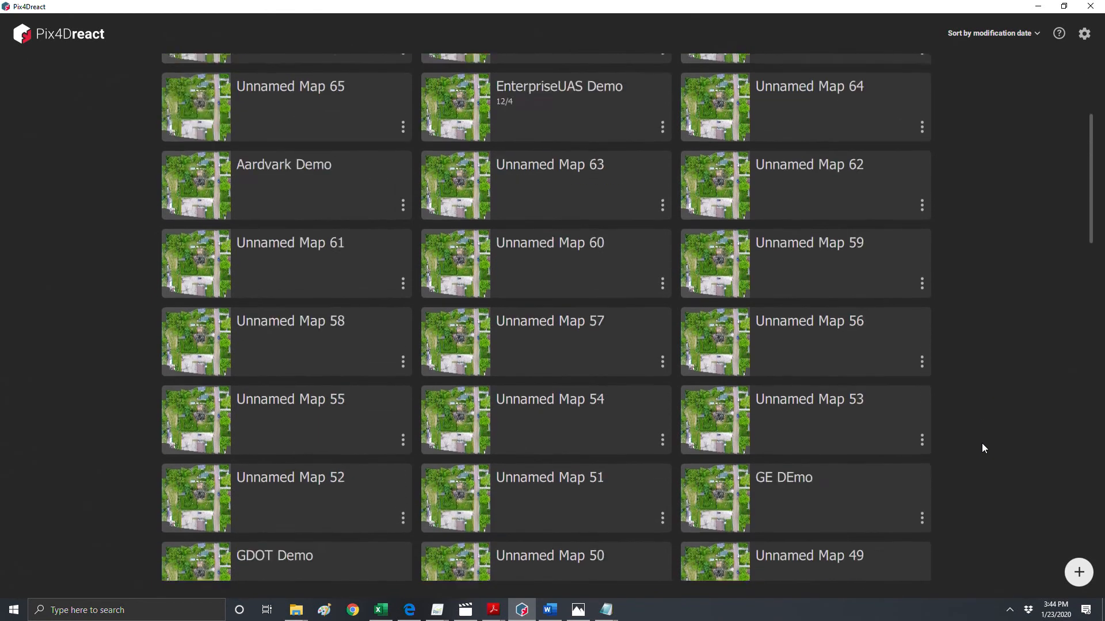
{"action": "scroll", "coordinate": [983, 448], "scroll_direction": "down", "scroll_amount": 3}
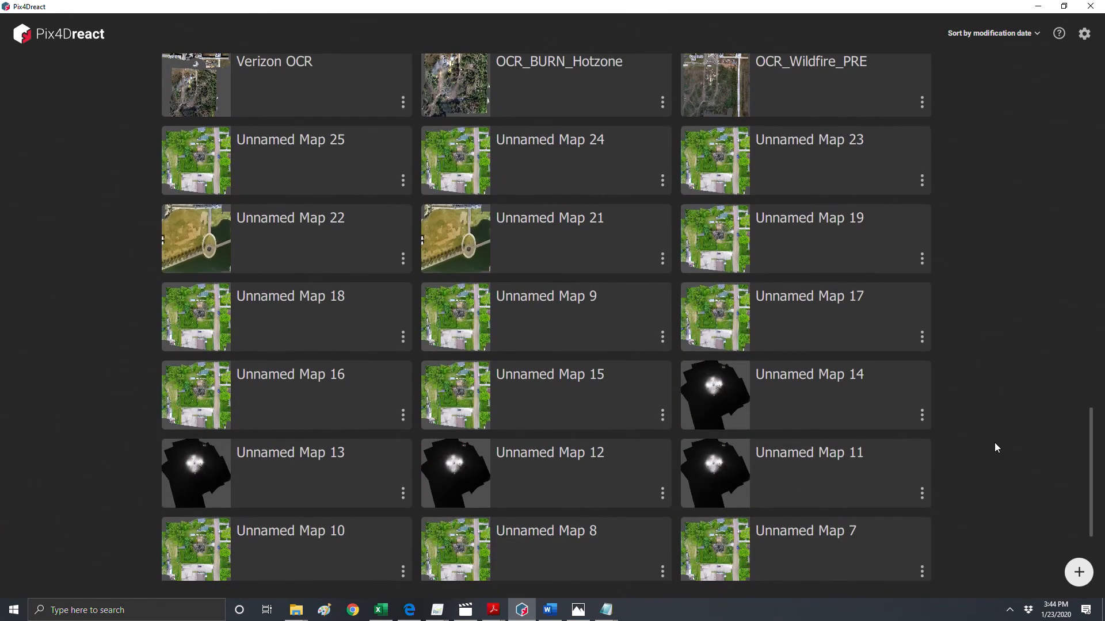
{"action": "left_click_drag", "start_coordinate": [1092, 467], "coordinate": [1081, 377]}
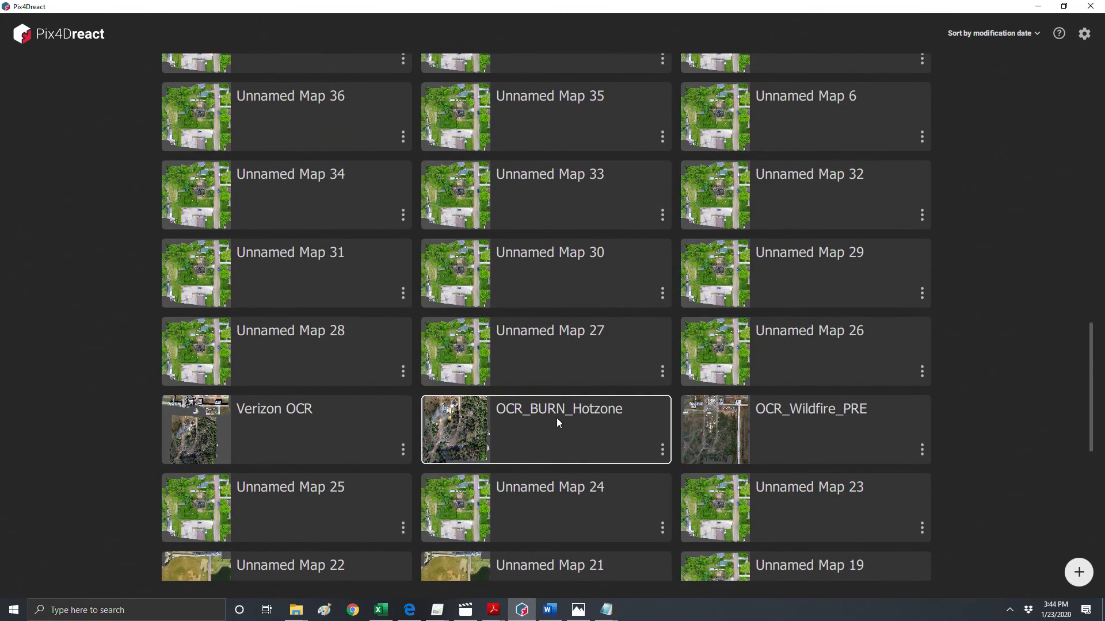
{"action": "left_click", "coordinate": [557, 421]}
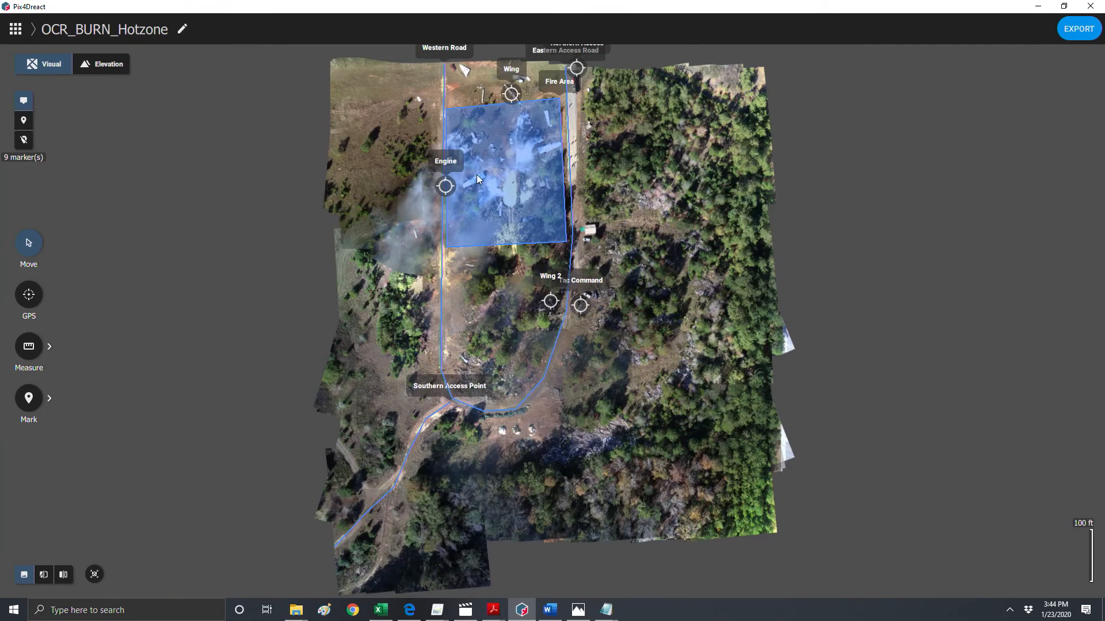
- Hide all markers on the OCR_BURN_Hotzone map
{"action": "left_click_drag", "start_coordinate": [476, 174], "coordinate": [464, 216]}
{"action": "scroll", "coordinate": [501, 248], "scroll_direction": "up", "scroll_amount": 2}
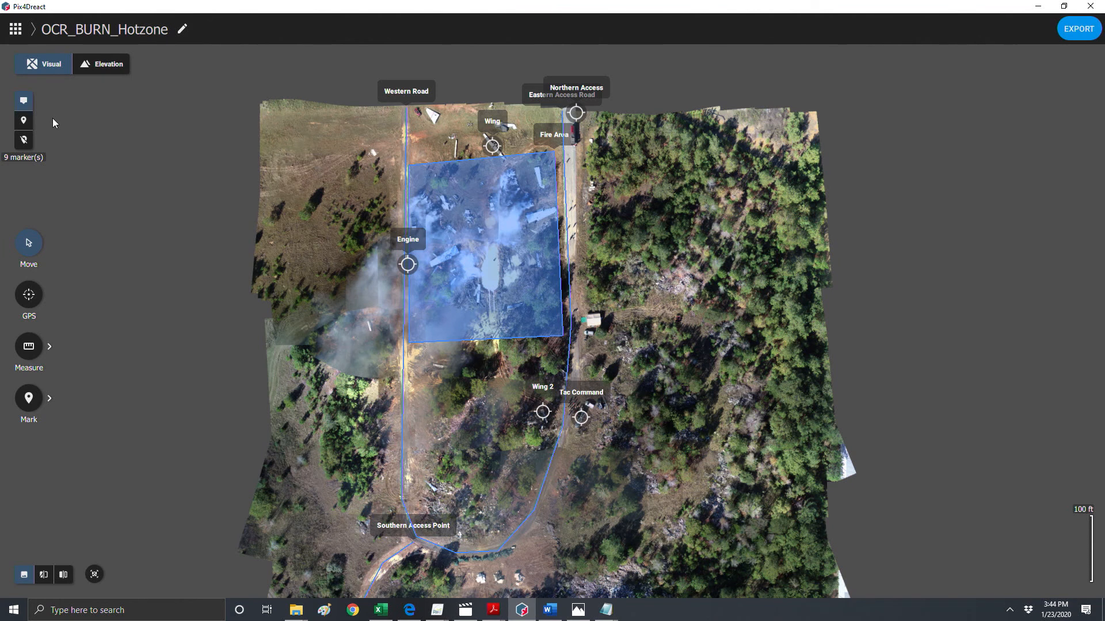
{"action": "left_click", "coordinate": [23, 140]}
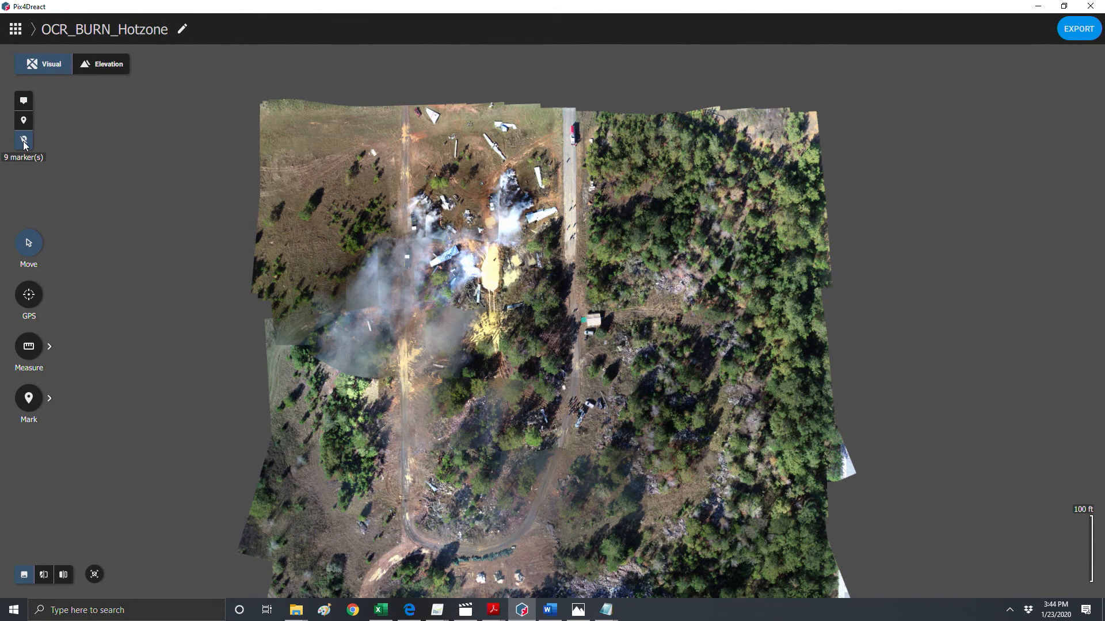
- Zoom and pan into the burning wreckage area to examine the fire line closely
{"action": "scroll", "coordinate": [471, 271], "scroll_direction": "up", "scroll_amount": 5}
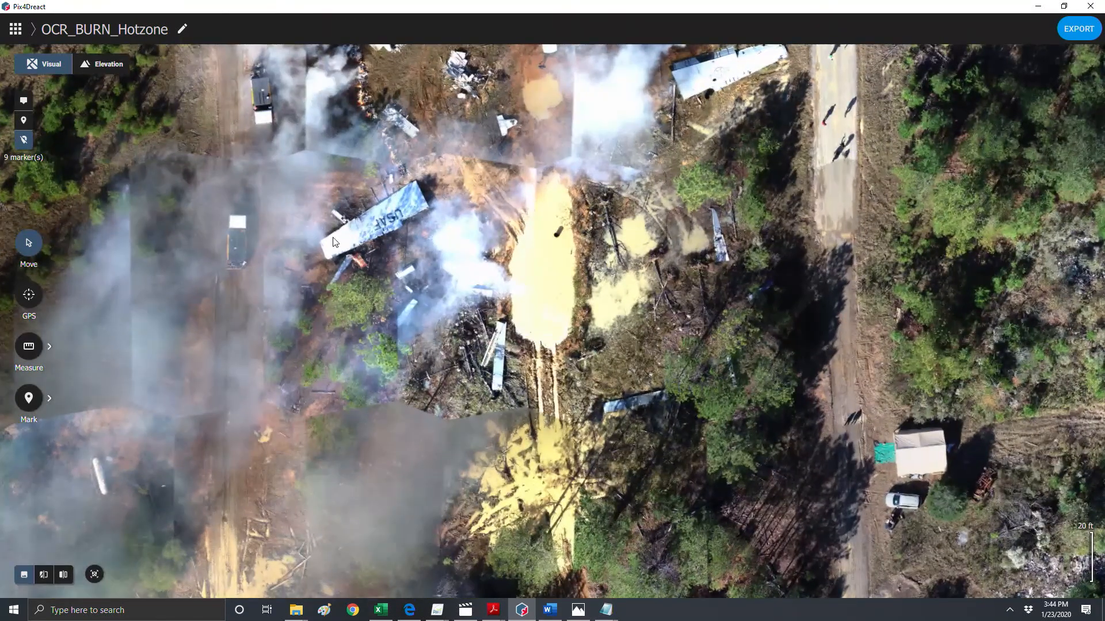
{"action": "left_click_drag", "start_coordinate": [334, 242], "coordinate": [420, 364]}
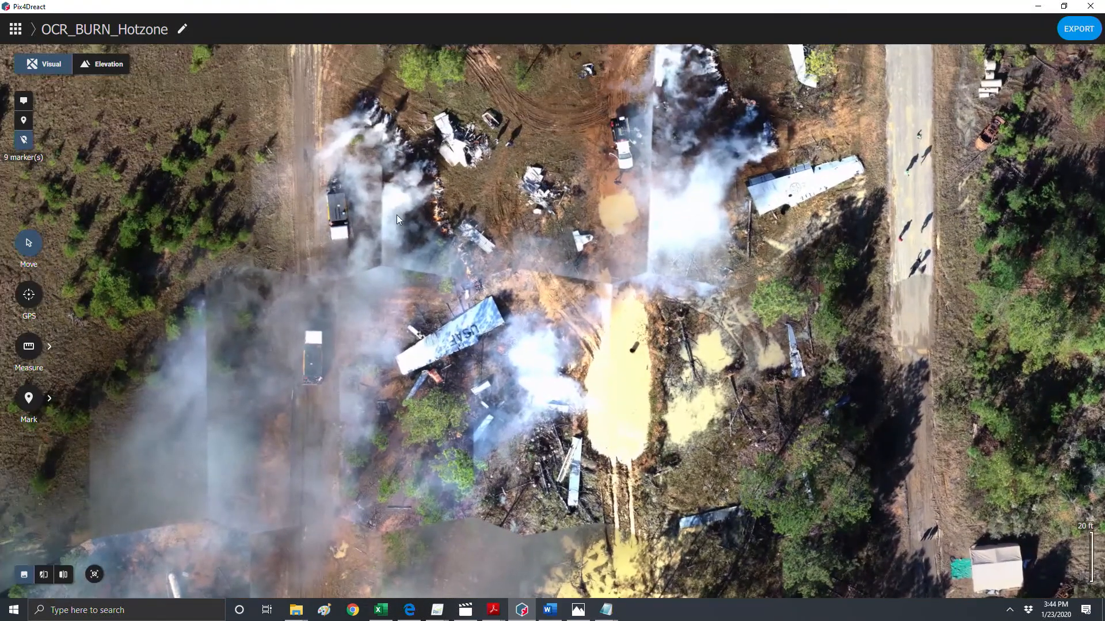
{"action": "scroll", "coordinate": [396, 215], "scroll_direction": "up", "scroll_amount": 5}
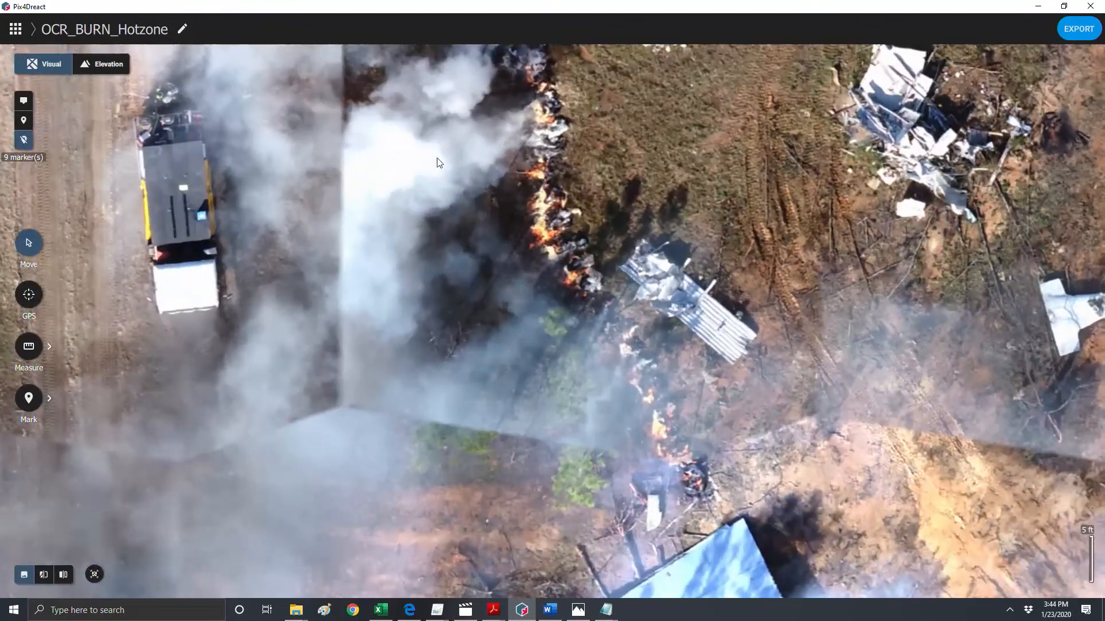
{"action": "left_click_drag", "start_coordinate": [439, 162], "coordinate": [413, 278]}
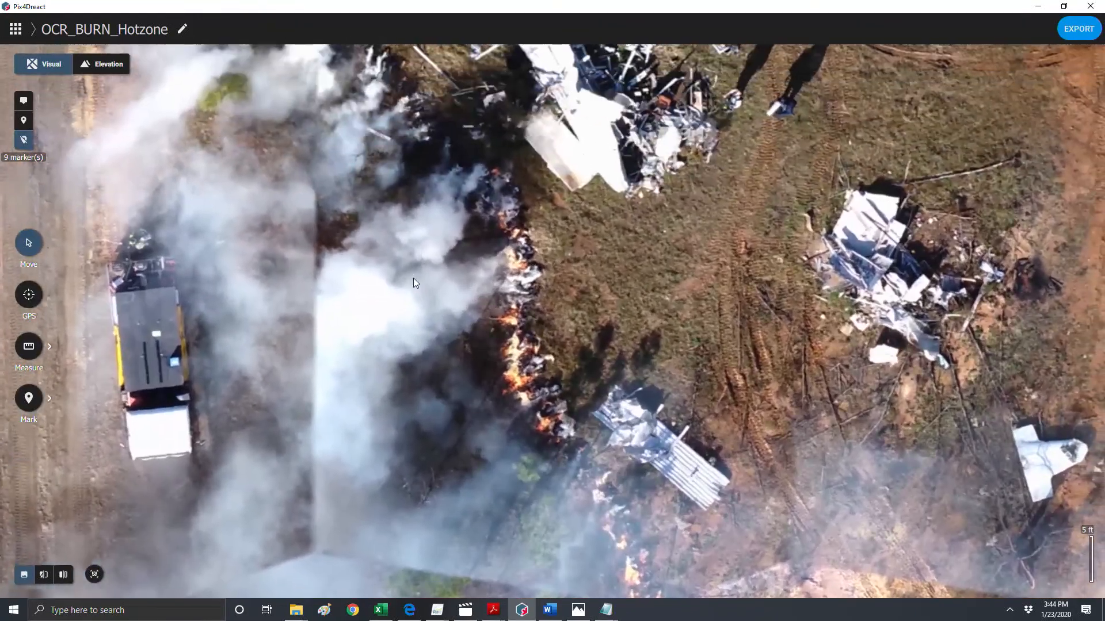
{"action": "scroll", "coordinate": [524, 313], "scroll_direction": "up", "scroll_amount": 2}
{"action": "scroll", "coordinate": [523, 313], "scroll_direction": "up", "scroll_amount": 2}
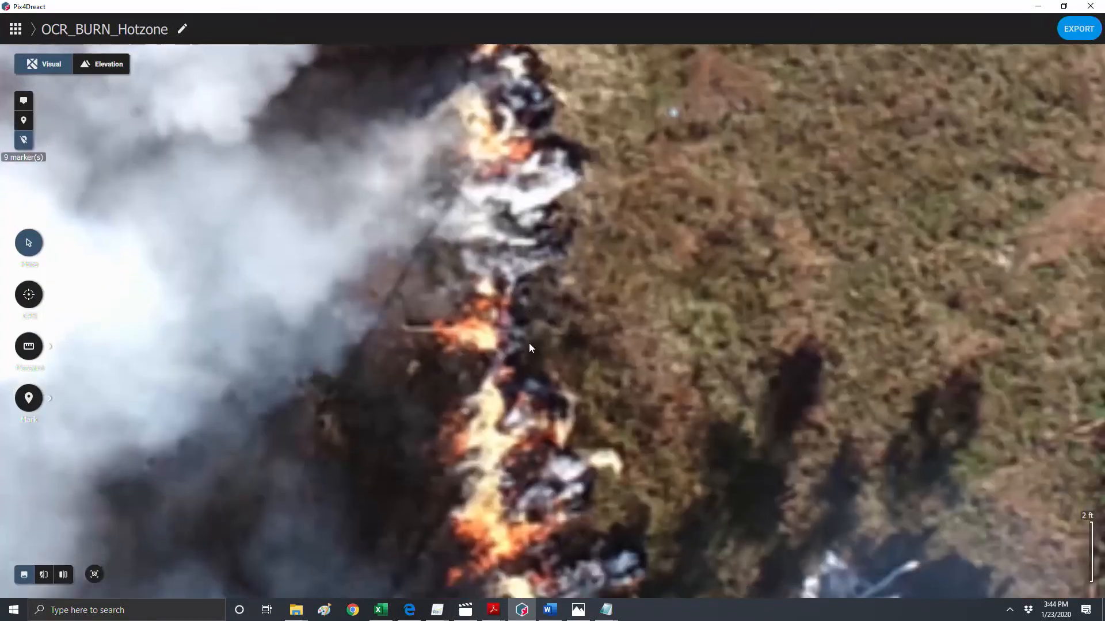
{"action": "left_click_drag", "start_coordinate": [529, 343], "coordinate": [540, 275]}
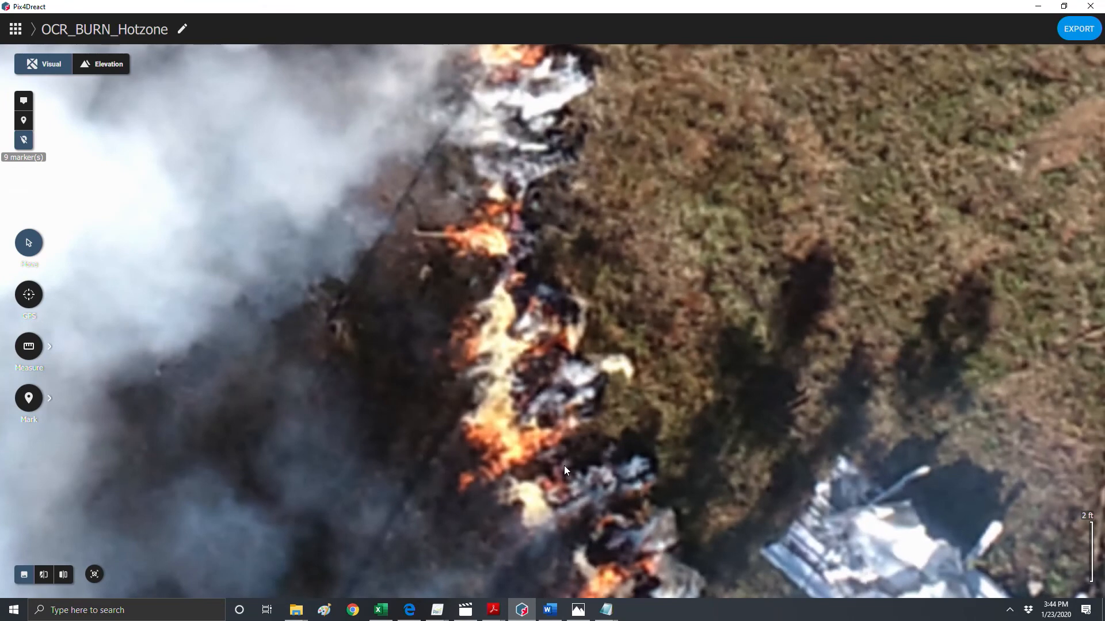
{"action": "scroll", "coordinate": [564, 465], "scroll_direction": "down", "scroll_amount": 2}
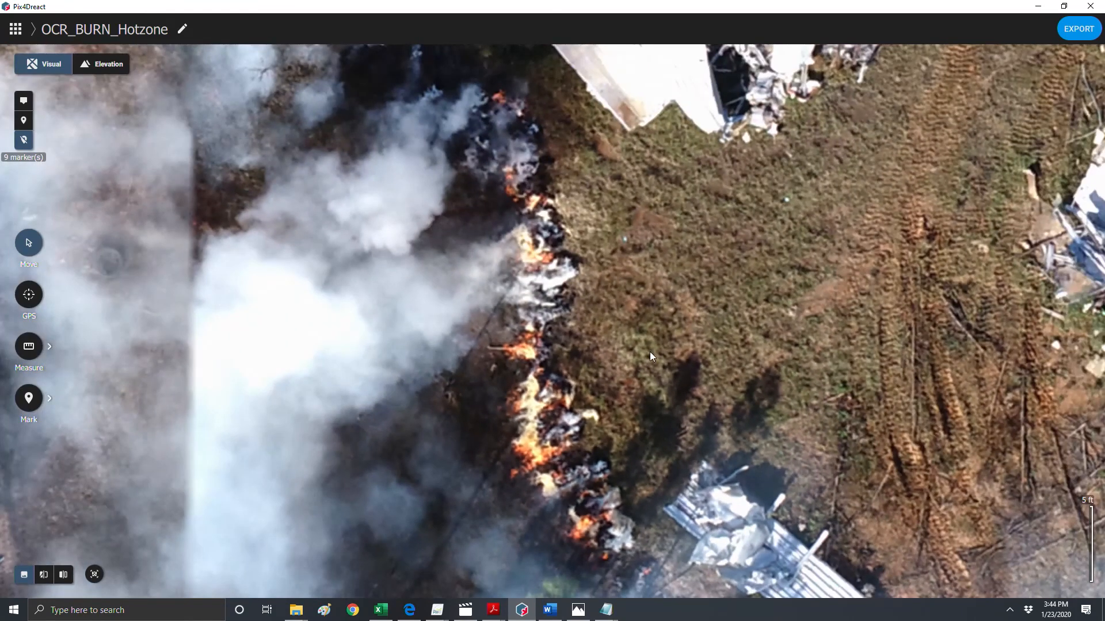
- Zoom out and pan across the OCR_BURN_Hotzone map to view the whole burn site
{"action": "scroll", "coordinate": [650, 350], "scroll_direction": "down", "scroll_amount": 3}
{"action": "left_click_drag", "start_coordinate": [650, 377], "coordinate": [627, 223]}
{"action": "scroll", "coordinate": [661, 280], "scroll_direction": "down", "scroll_amount": 2}
{"action": "scroll", "coordinate": [618, 363], "scroll_direction": "down", "scroll_amount": 3}
{"action": "left_click_drag", "start_coordinate": [636, 385], "coordinate": [603, 302]}
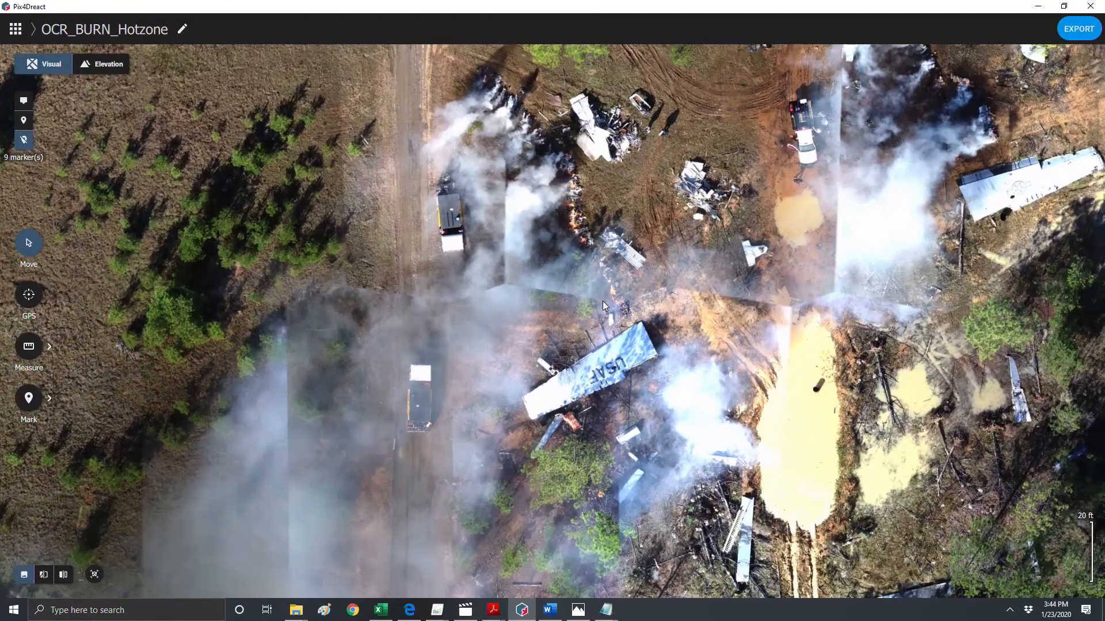
{"action": "scroll", "coordinate": [603, 301], "scroll_direction": "down", "scroll_amount": 1}
{"action": "left_click_drag", "start_coordinate": [596, 364], "coordinate": [504, 299]}
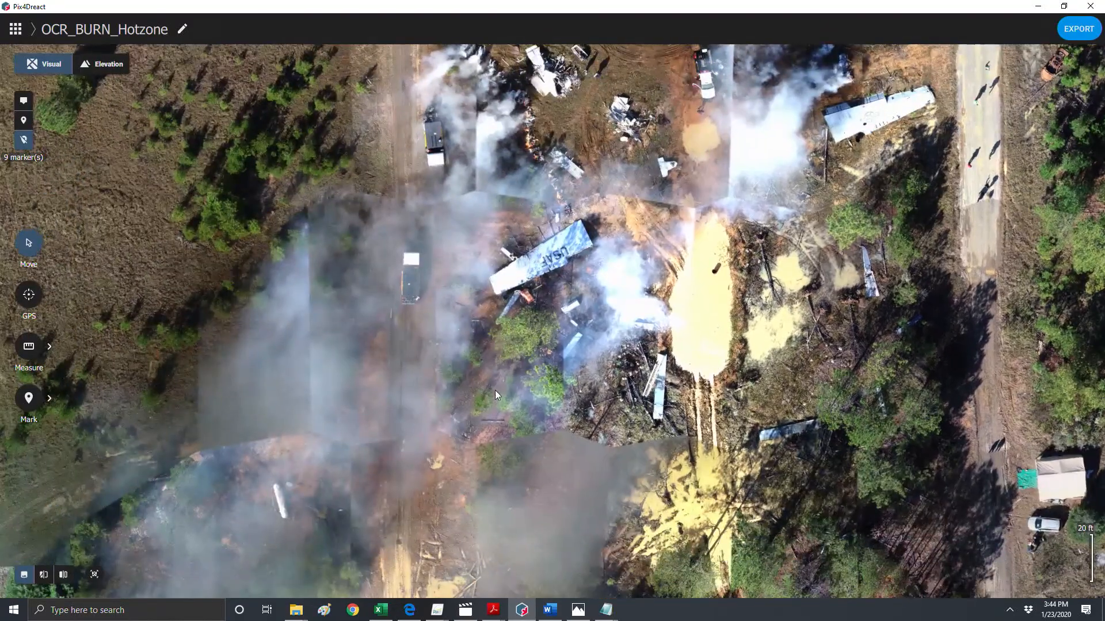
{"action": "scroll", "coordinate": [494, 391], "scroll_direction": "down", "scroll_amount": 4}
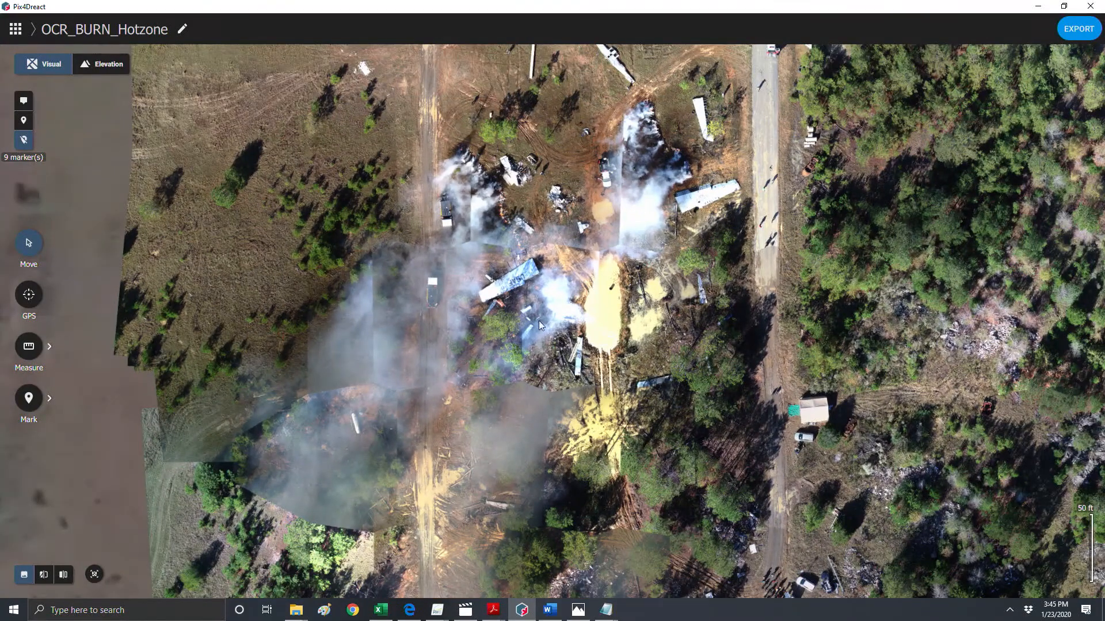
- Zoom in on the smoking fire line and the tire tracks along its edge to inspect them closely
{"action": "scroll", "coordinate": [678, 194], "scroll_direction": "up", "scroll_amount": 5}
{"action": "left_click_drag", "start_coordinate": [644, 195], "coordinate": [623, 257]}
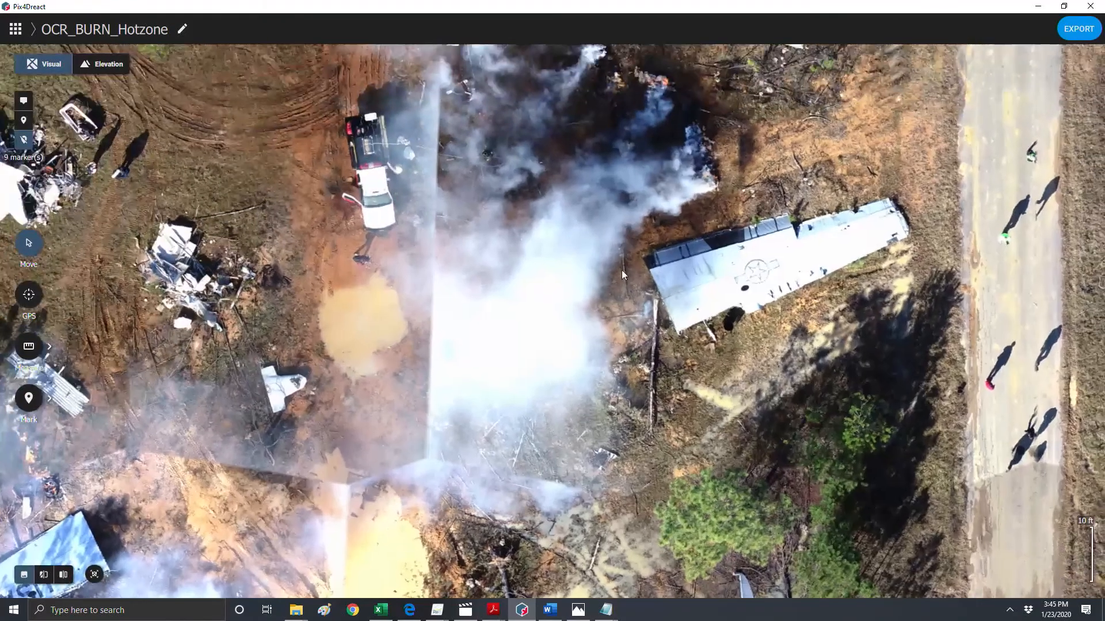
{"action": "scroll", "coordinate": [631, 204], "scroll_direction": "up", "scroll_amount": 3}
{"action": "left_click_drag", "start_coordinate": [633, 204], "coordinate": [698, 390]}
{"action": "left_click_drag", "start_coordinate": [529, 130], "coordinate": [710, 368]}
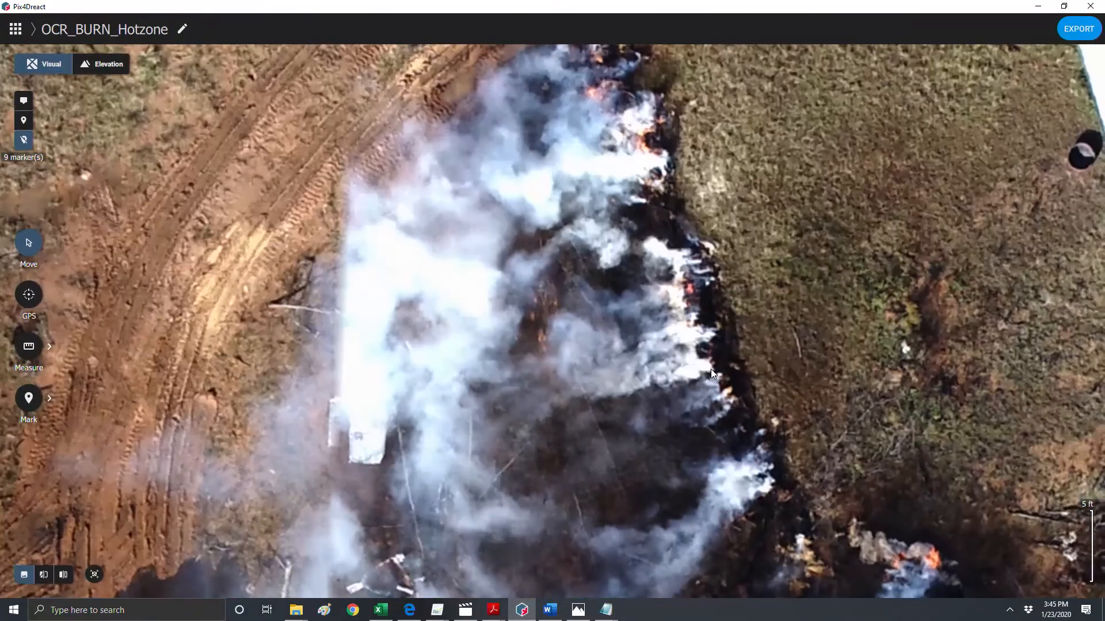
{"action": "left_click_drag", "start_coordinate": [531, 94], "coordinate": [702, 232]}
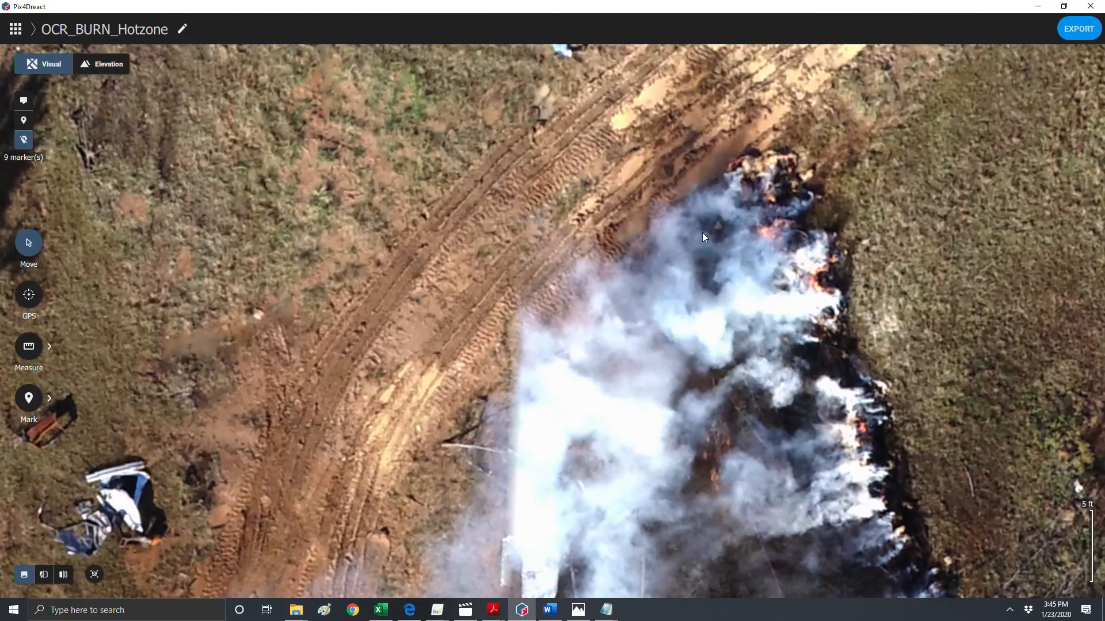
{"action": "scroll", "coordinate": [702, 237], "scroll_direction": "up", "scroll_amount": 3}
{"action": "left_click_drag", "start_coordinate": [643, 193], "coordinate": [712, 299]}
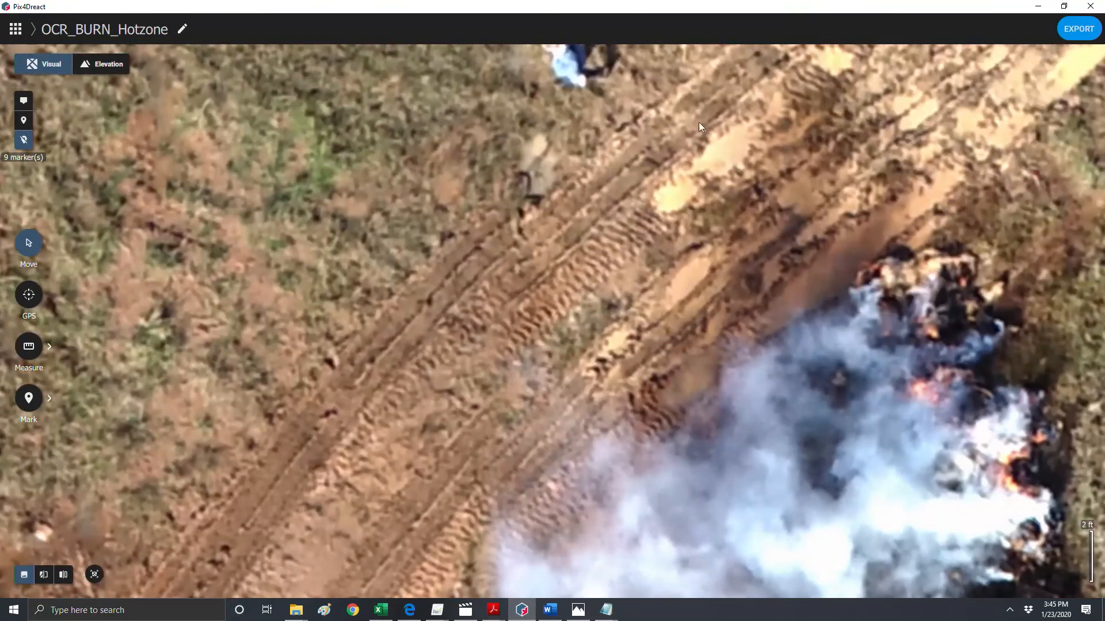
{"action": "scroll", "coordinate": [626, 378], "scroll_direction": "down", "scroll_amount": 3}
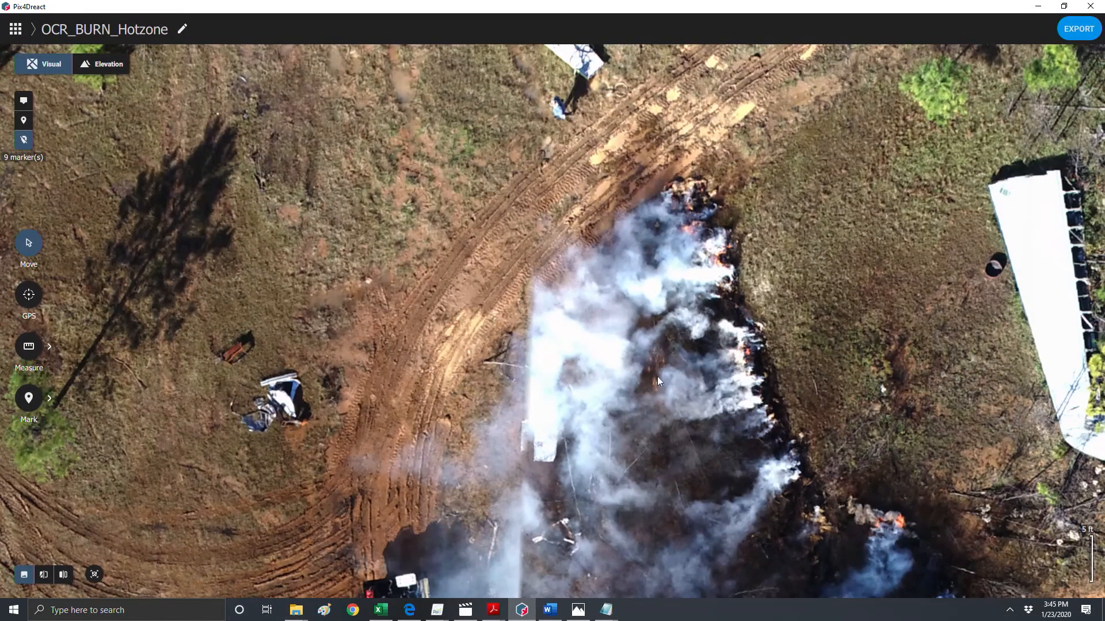
- Pan east to the wrecked aircraft fuselage and the road, zooming in on the people walking there
{"action": "left_click_drag", "start_coordinate": [669, 385], "coordinate": [658, 205]}
{"action": "left_click_drag", "start_coordinate": [699, 338], "coordinate": [794, 306]}
{"action": "left_click_drag", "start_coordinate": [679, 444], "coordinate": [640, 251]}
{"action": "scroll", "coordinate": [652, 447], "scroll_direction": "down", "scroll_amount": 2}
{"action": "left_click_drag", "start_coordinate": [755, 493], "coordinate": [648, 258]}
{"action": "left_click_drag", "start_coordinate": [853, 157], "coordinate": [370, 262]}
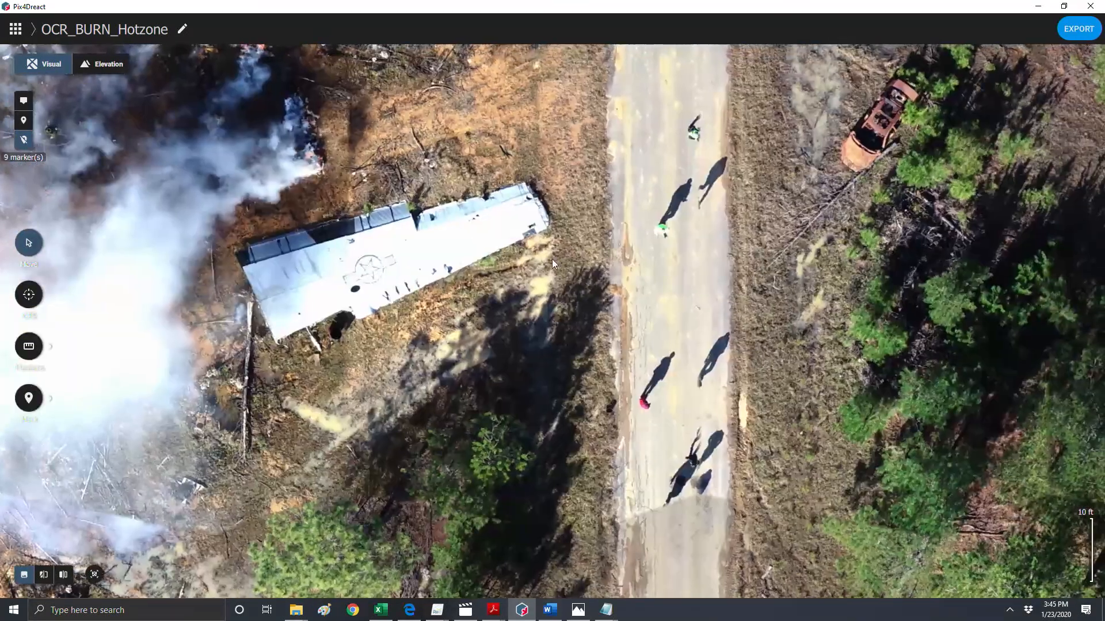
{"action": "scroll", "coordinate": [701, 217], "scroll_direction": "up", "scroll_amount": 3}
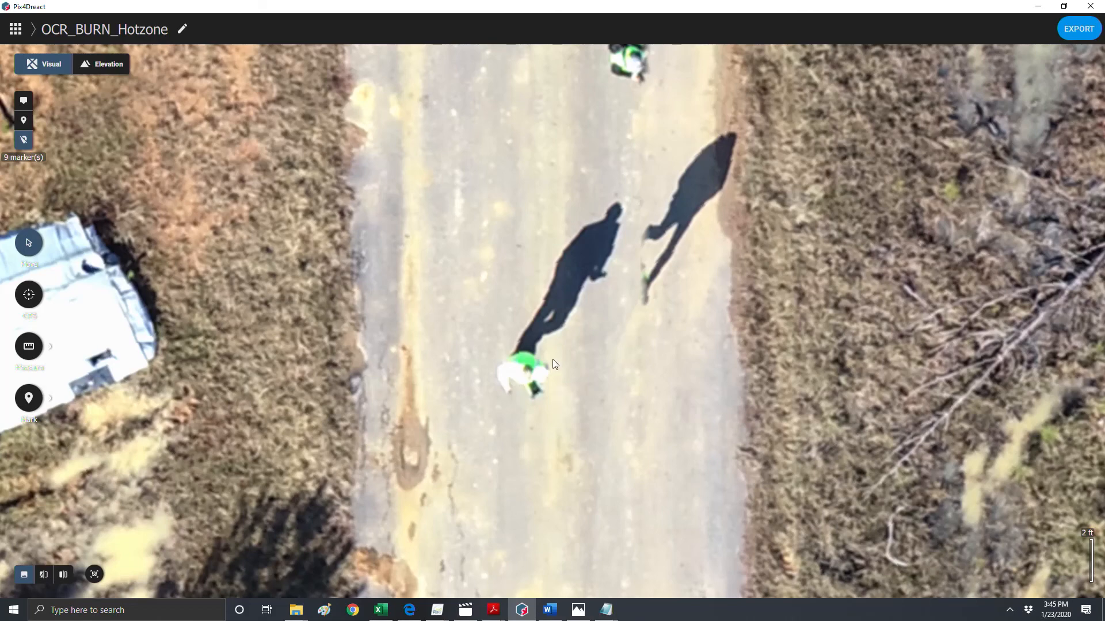
{"action": "scroll", "coordinate": [552, 359], "scroll_direction": "down", "scroll_amount": 3}
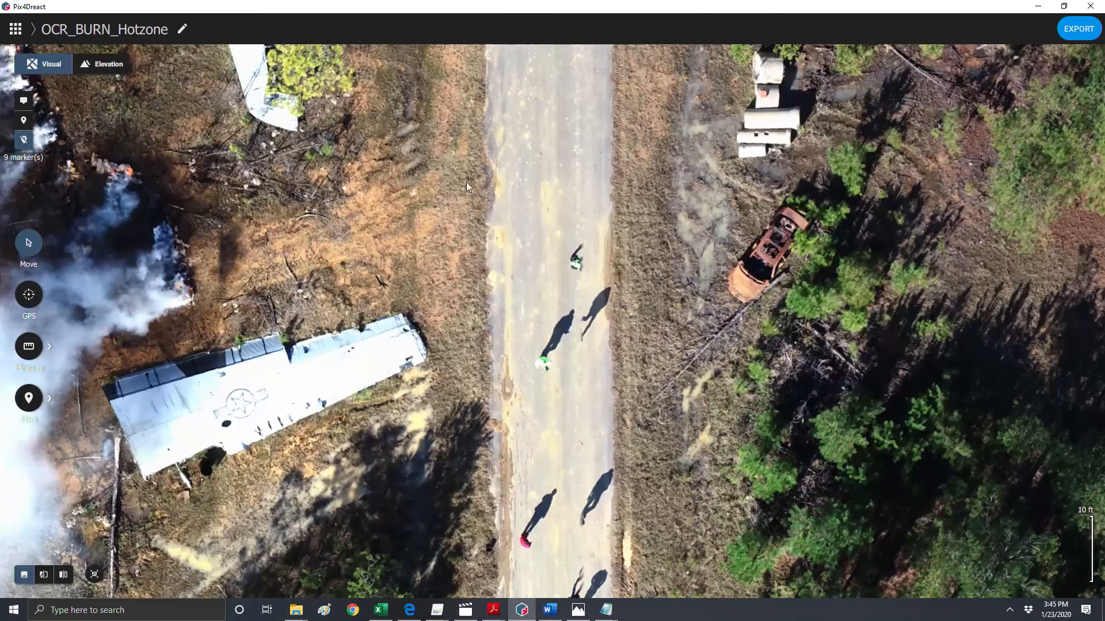
- Pan around the trailers, fire truck and debris piles surrounding the burning area to examine them
{"action": "left_click_drag", "start_coordinate": [466, 182], "coordinate": [610, 411]}
{"action": "left_click_drag", "start_coordinate": [494, 408], "coordinate": [578, 536]}
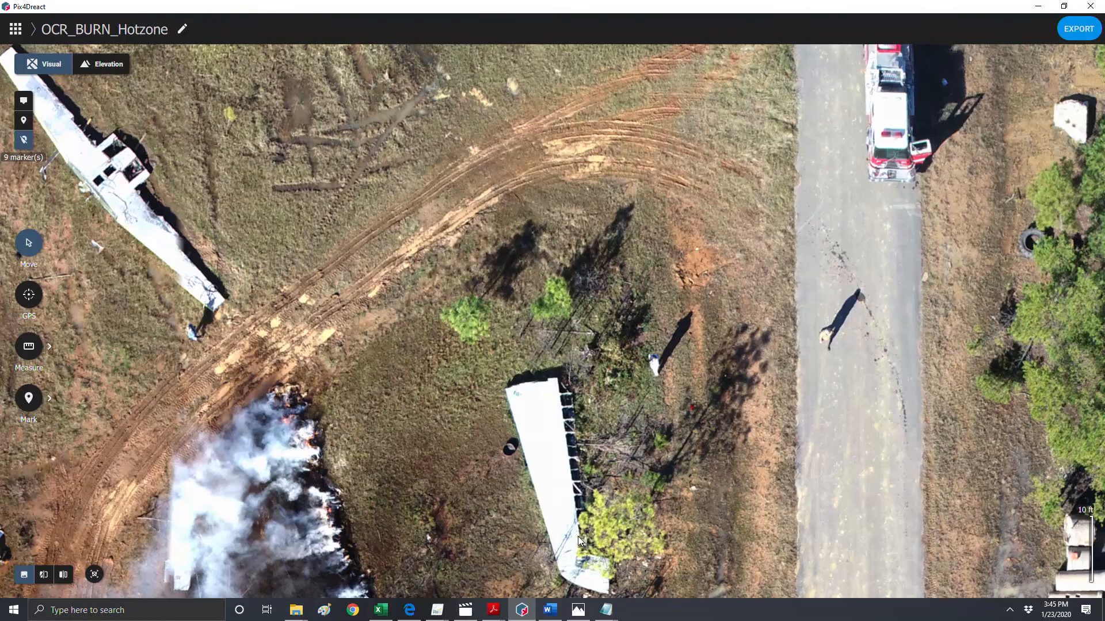
{"action": "left_click_drag", "start_coordinate": [503, 355], "coordinate": [605, 416]}
{"action": "left_click_drag", "start_coordinate": [583, 458], "coordinate": [585, 183]}
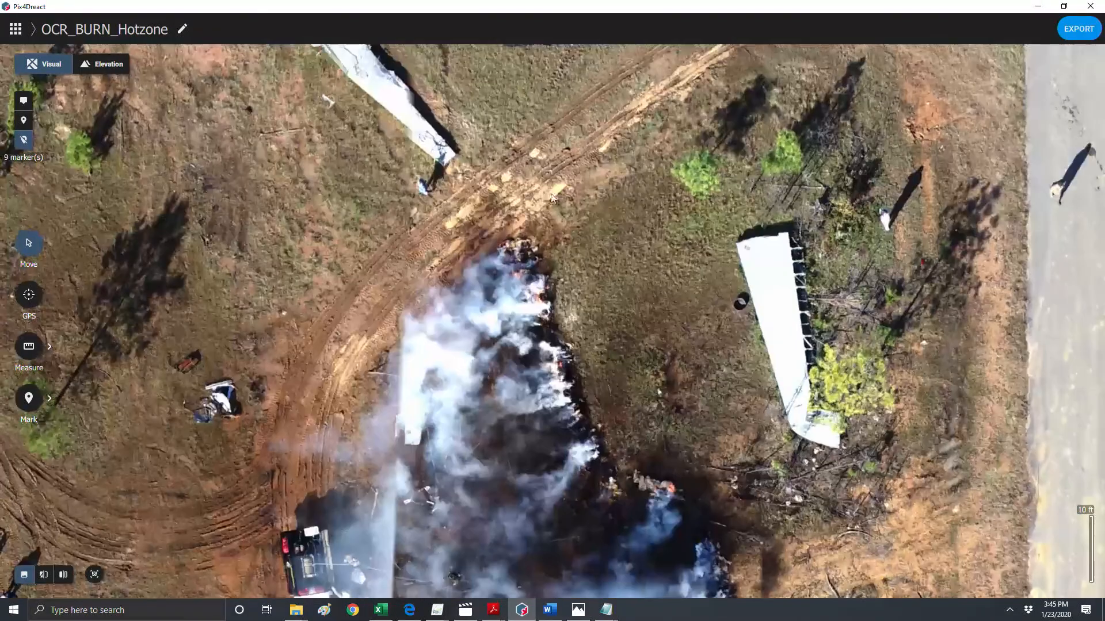
{"action": "left_click_drag", "start_coordinate": [483, 319], "coordinate": [611, 139]}
{"action": "left_click_drag", "start_coordinate": [532, 287], "coordinate": [626, 230]}
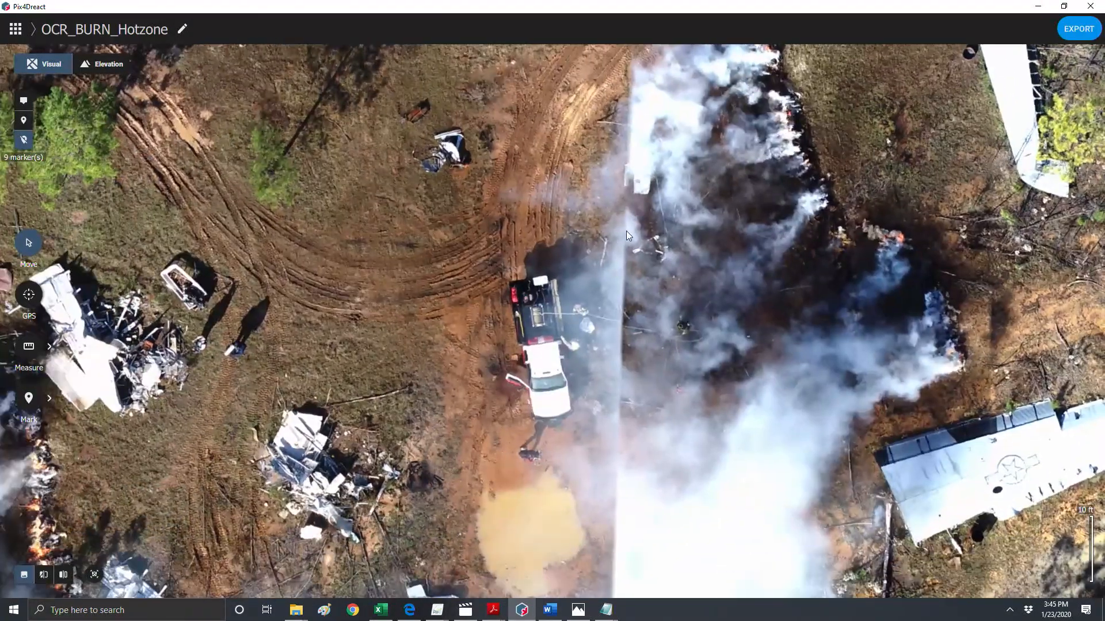
{"action": "left_click_drag", "start_coordinate": [586, 283], "coordinate": [615, 188]}
{"action": "left_click_drag", "start_coordinate": [520, 292], "coordinate": [733, 342]}
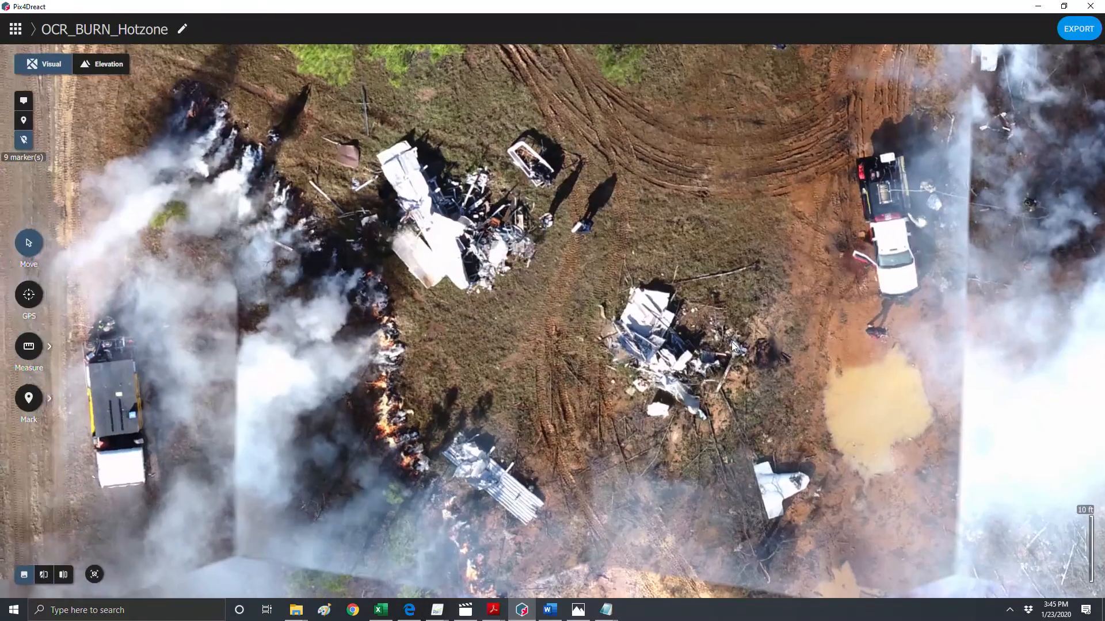
{"action": "left_click_drag", "start_coordinate": [568, 314], "coordinate": [673, 223]}
- Zoom into the flames along the fire line, then zoom out to the full-site overview
{"action": "scroll", "coordinate": [530, 261], "scroll_direction": "up", "scroll_amount": 5}
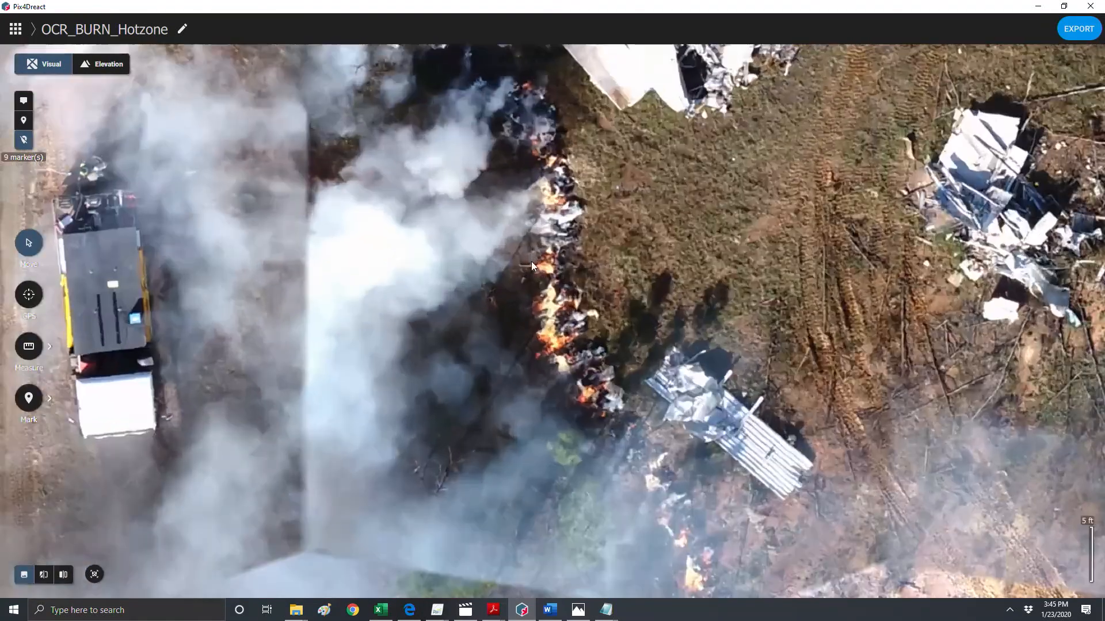
{"action": "left_click_drag", "start_coordinate": [531, 261], "coordinate": [428, 95]}
{"action": "scroll", "coordinate": [561, 372], "scroll_direction": "down", "scroll_amount": 8}
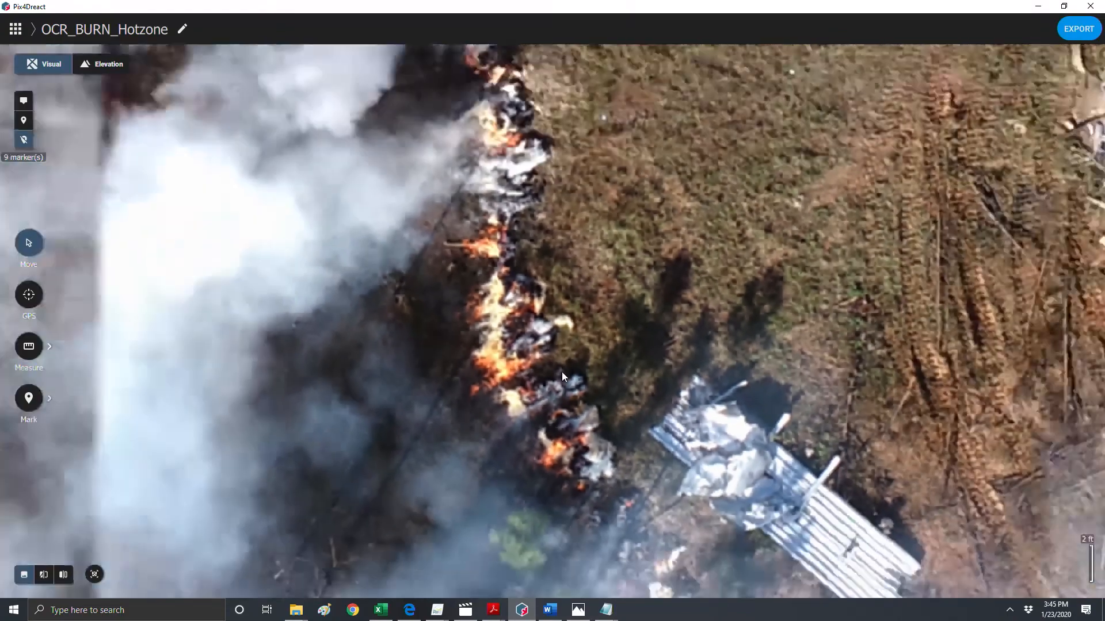
{"action": "scroll", "coordinate": [572, 457], "scroll_direction": "down", "scroll_amount": 4}
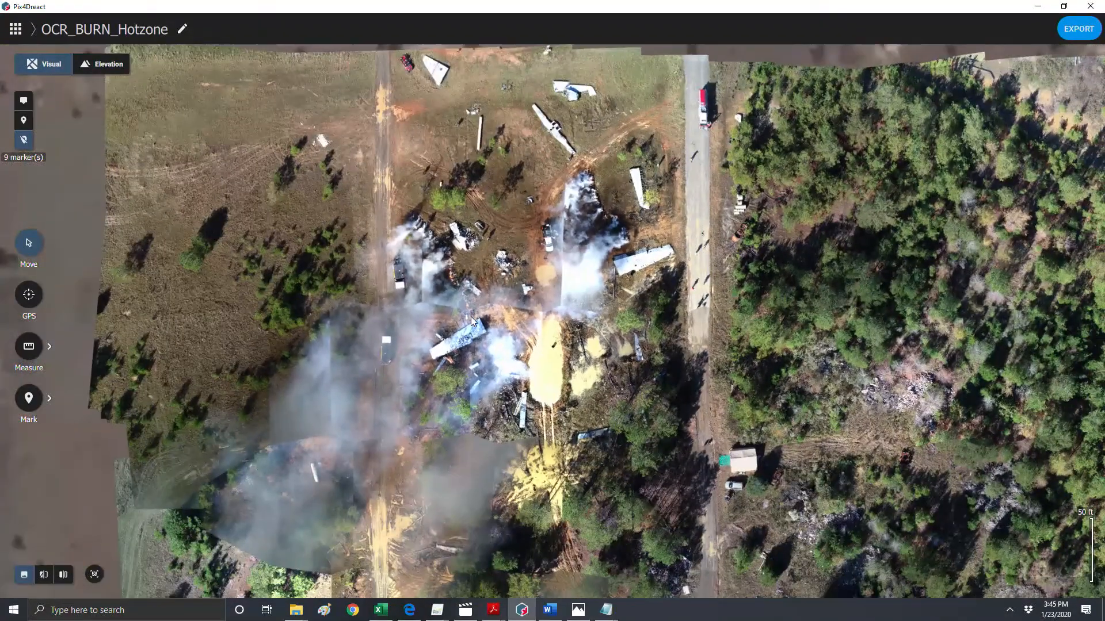
{"action": "scroll", "coordinate": [489, 431], "scroll_direction": "down", "scroll_amount": 2}
{"action": "left_click_drag", "start_coordinate": [489, 430], "coordinate": [413, 323]}
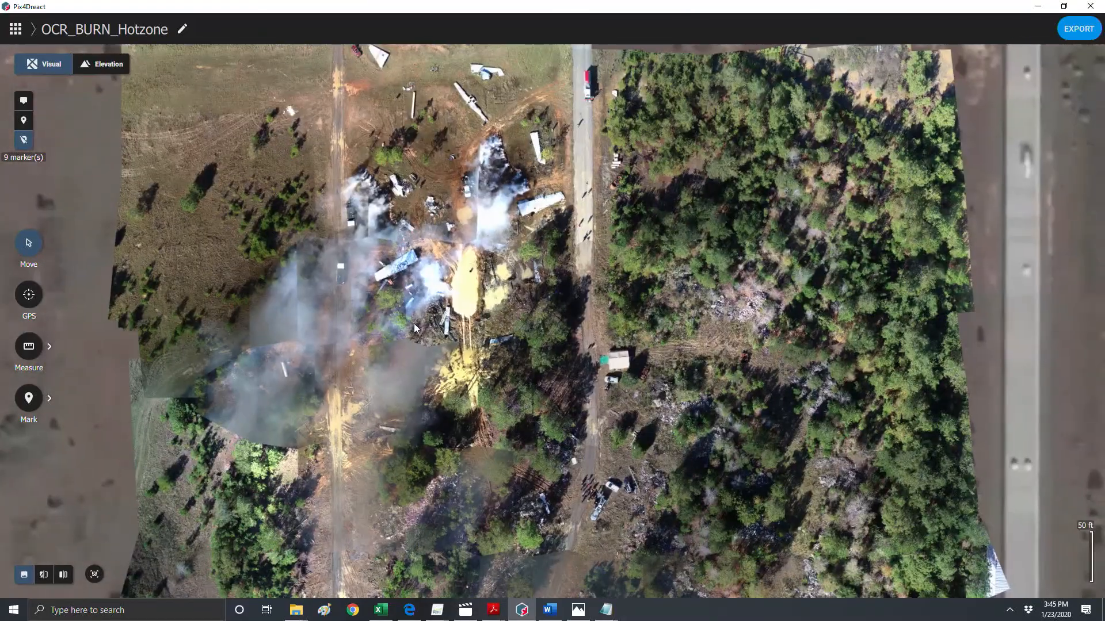